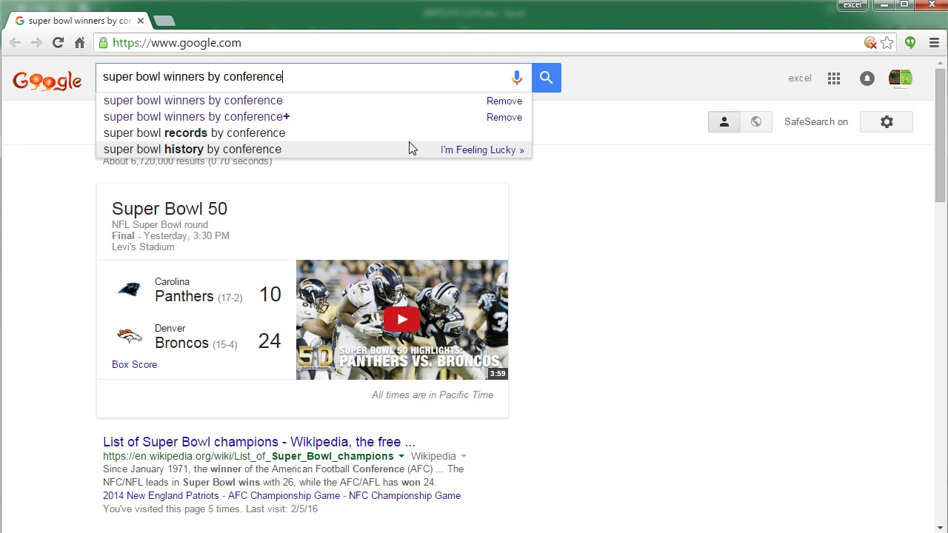
Step: Search Google for "super bowl winners by conference" and open the Super Bowl Conference Winners page from sortingsuperbowls.com at its results table
{"action": "key", "text": "Return"}
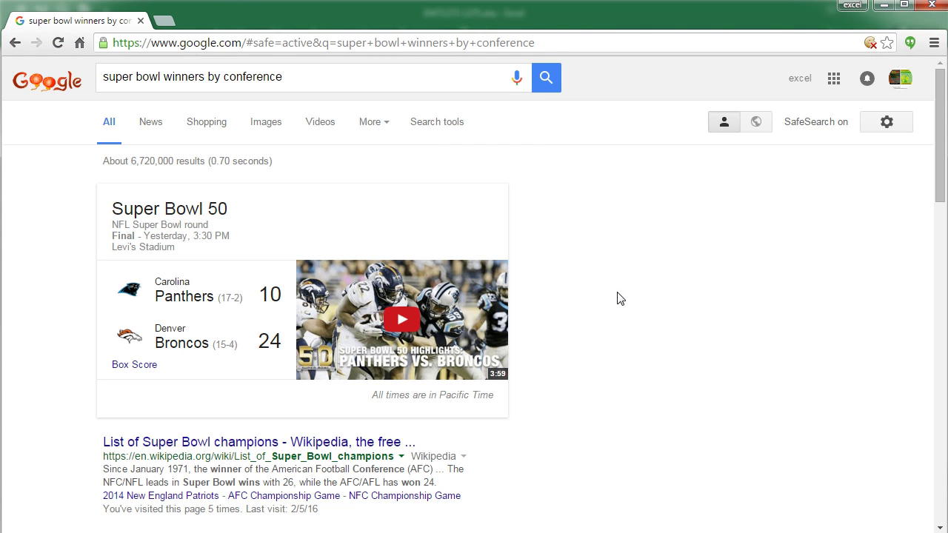
{"action": "scroll", "coordinate": [620, 298], "scroll_direction": "down", "scroll_amount": 6}
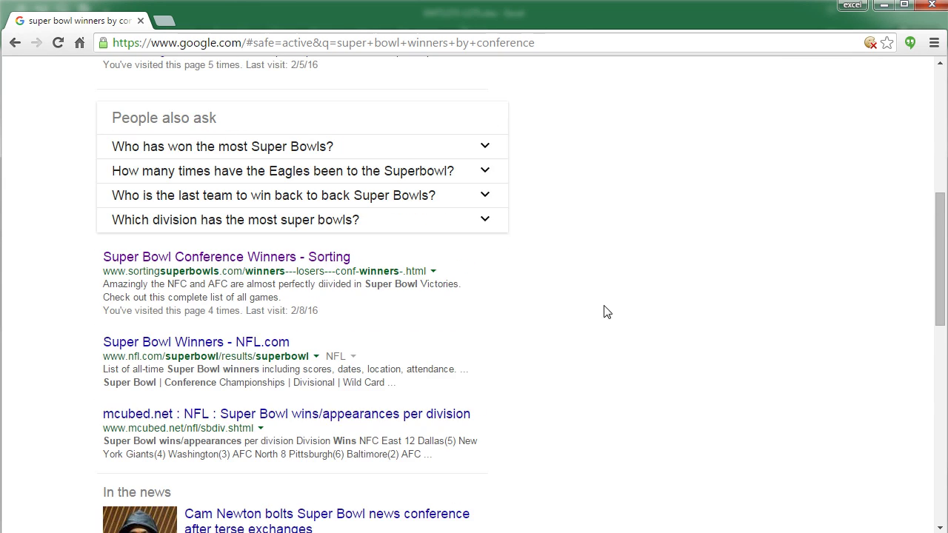
{"action": "left_click", "coordinate": [248, 261]}
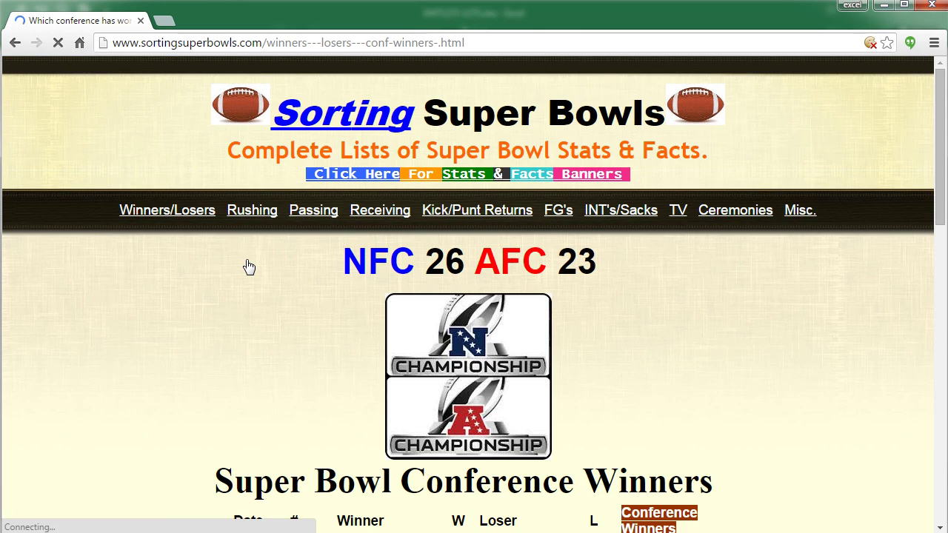
{"action": "scroll", "coordinate": [249, 267], "scroll_direction": "down", "scroll_amount": 2}
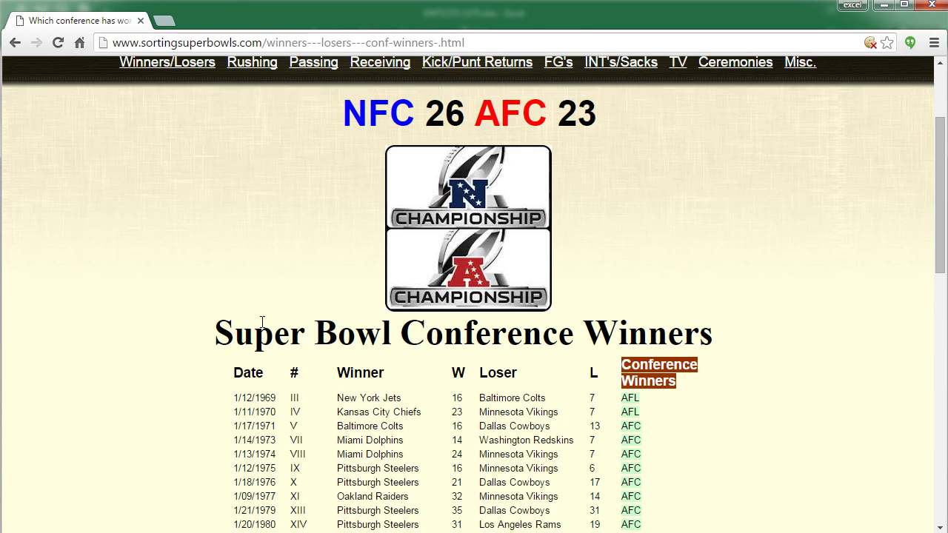
{"action": "scroll", "coordinate": [313, 319], "scroll_direction": "down", "scroll_amount": 1}
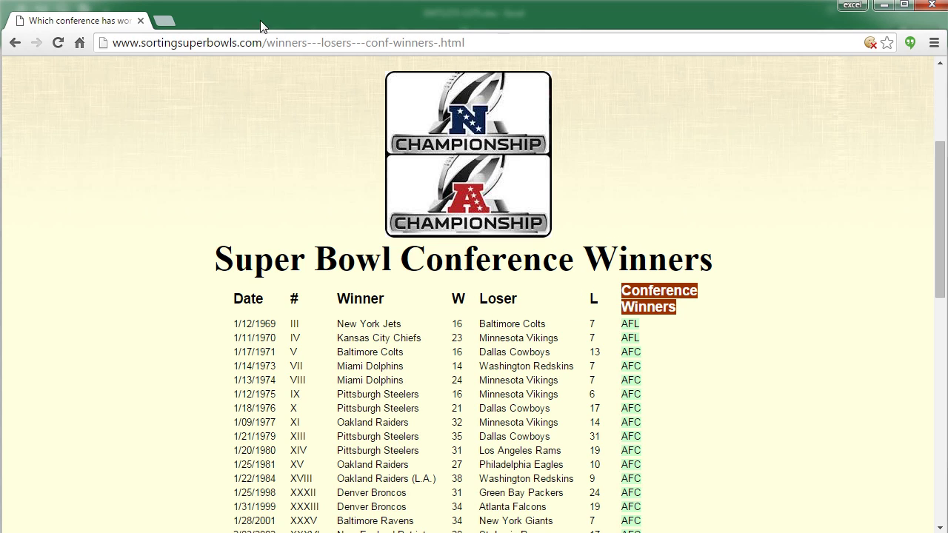
Step: Copy the web page's address and close the browser to return to the Excel workbook
{"action": "left_click", "coordinate": [216, 43]}
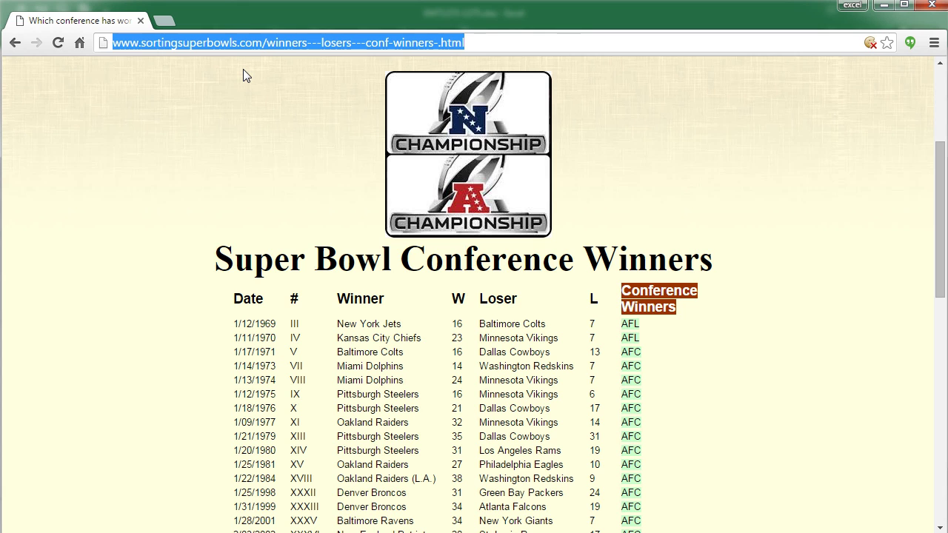
{"action": "key", "text": "ctrl+c"}
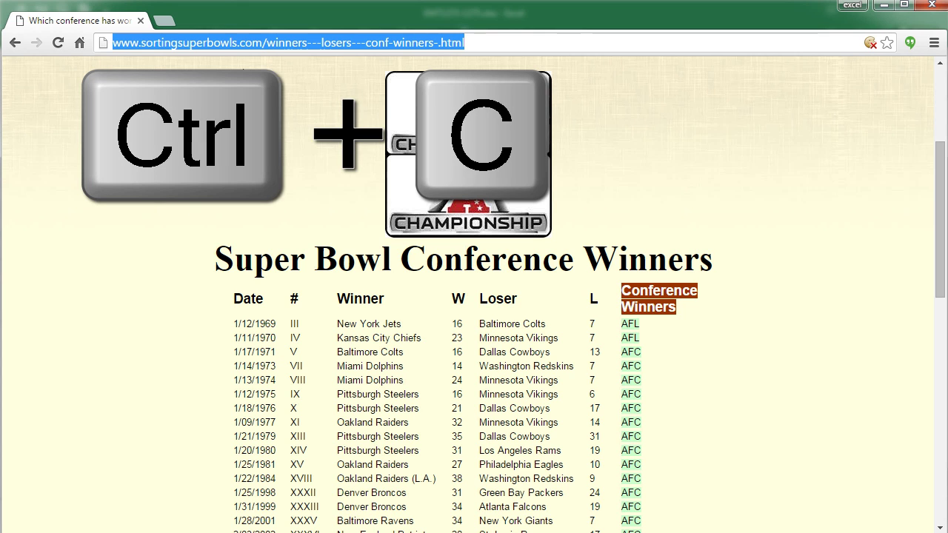
{"action": "left_click", "coordinate": [931, 6]}
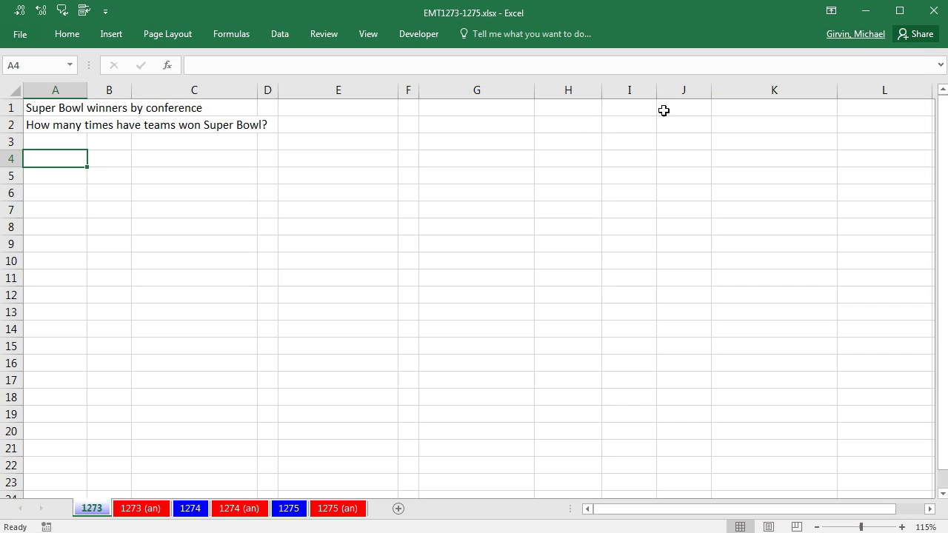
{"action": "left_click", "coordinate": [292, 37]}
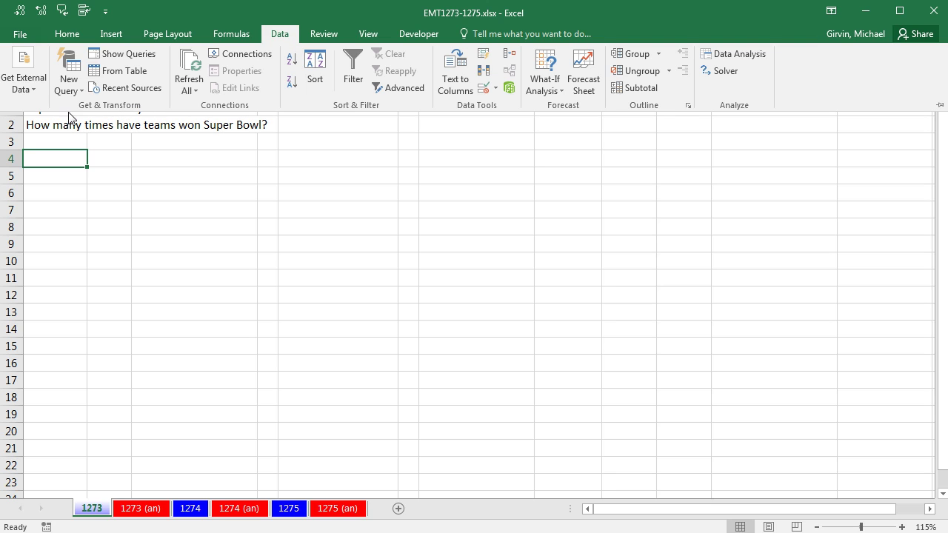
{"action": "left_click", "coordinate": [35, 94]}
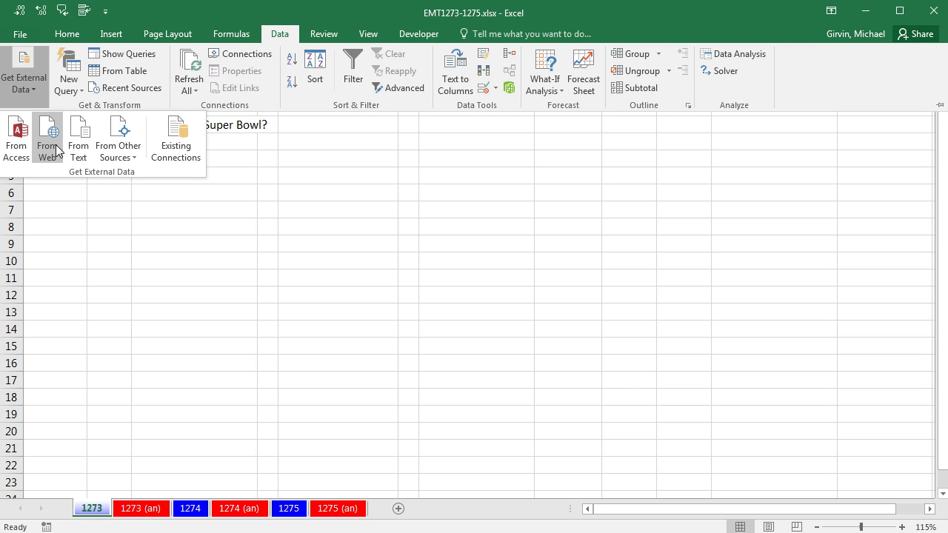
{"action": "left_click", "coordinate": [57, 151]}
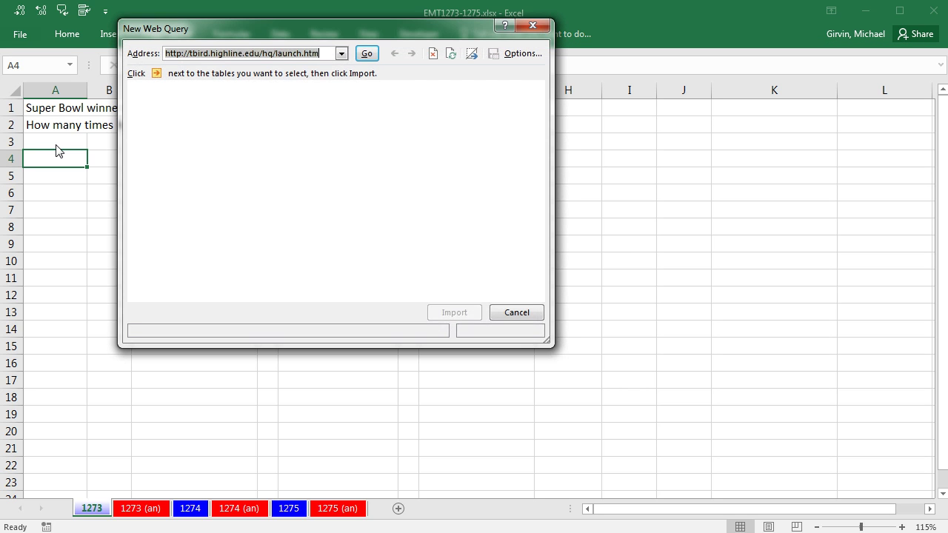
{"action": "left_click_drag", "start_coordinate": [548, 342], "coordinate": [738, 449]}
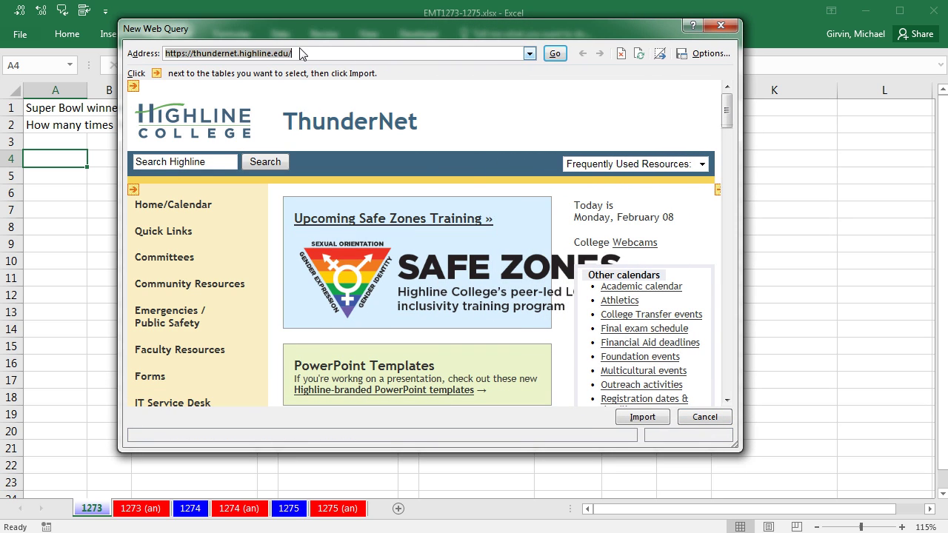
{"action": "key", "text": "ctrl+v"}
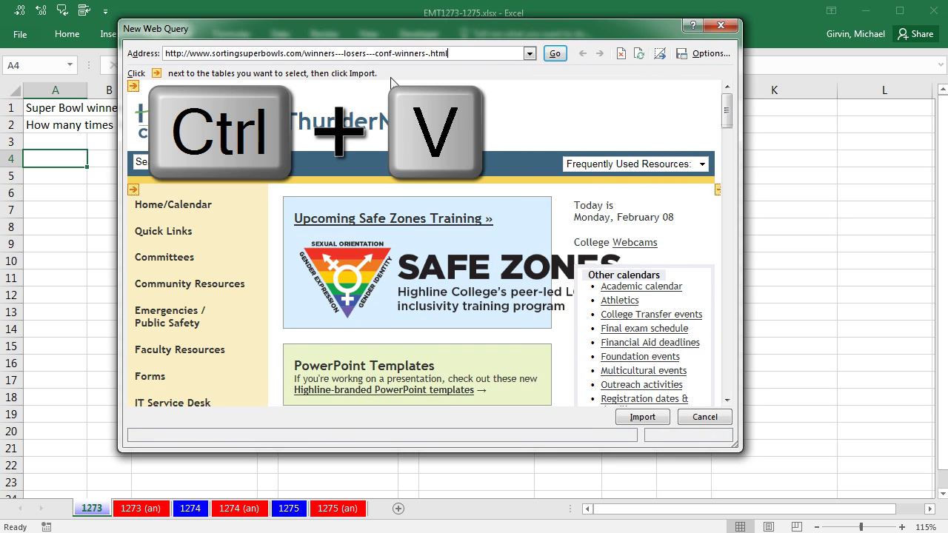
{"action": "key", "text": "Return"}
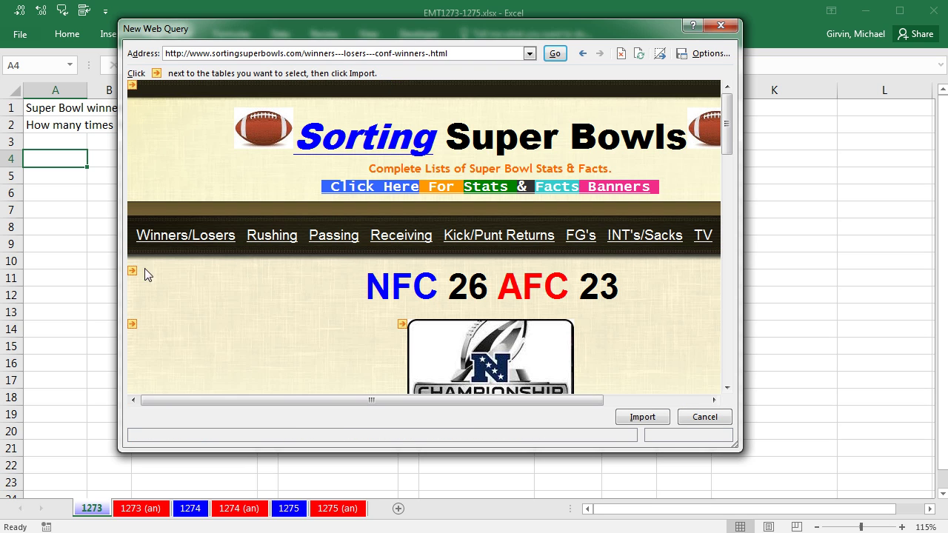
Step: Select the Super Bowl Conference Winners table and import it into the existing worksheet at cell A4
{"action": "scroll", "coordinate": [396, 353], "scroll_direction": "down", "scroll_amount": 5}
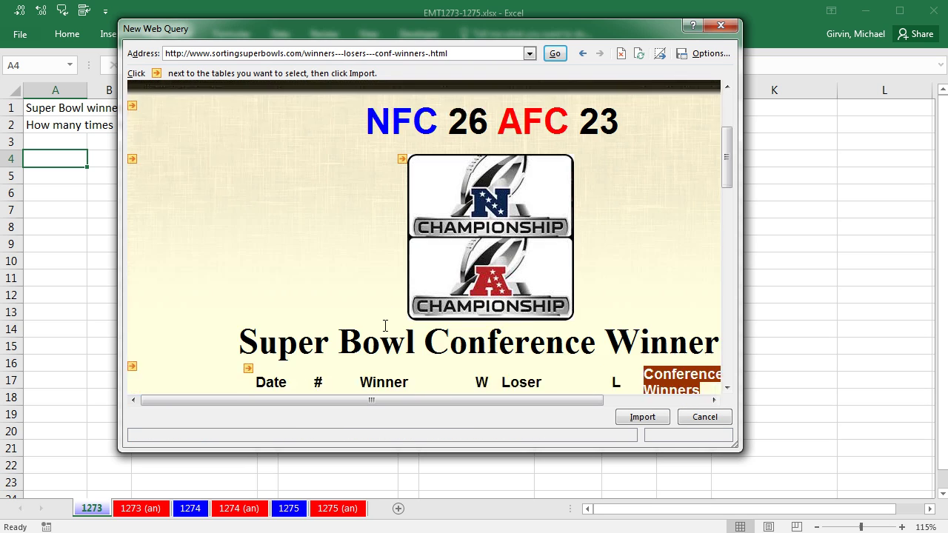
{"action": "left_click", "coordinate": [248, 251]}
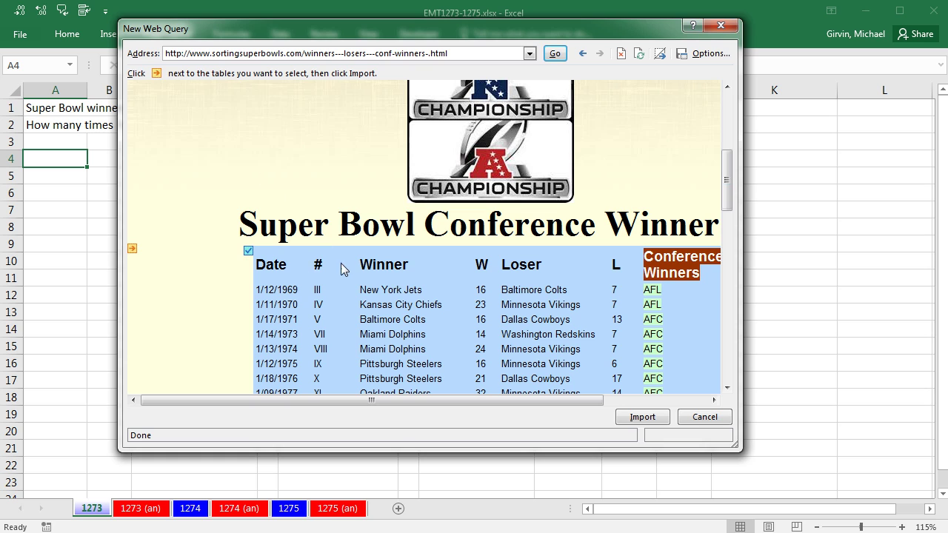
{"action": "left_click", "coordinate": [641, 418]}
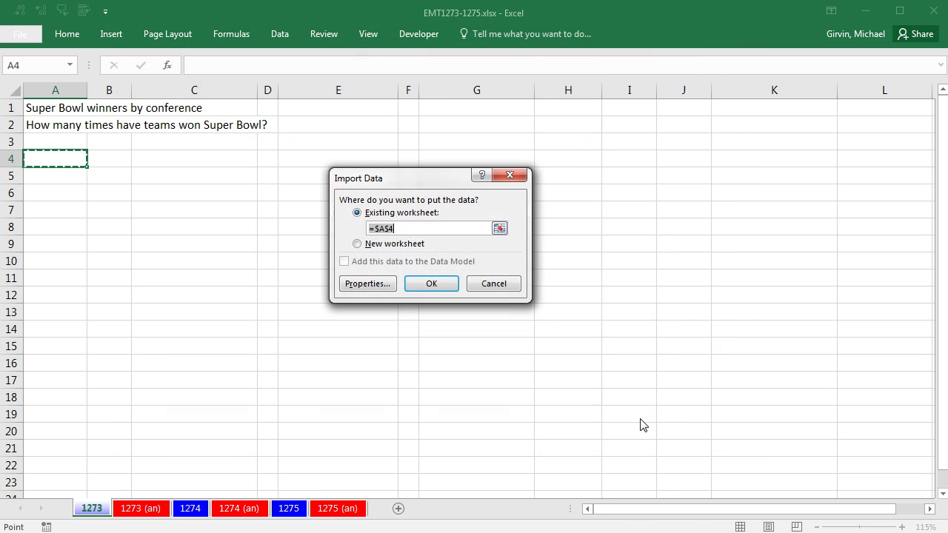
{"action": "left_click", "coordinate": [444, 289]}
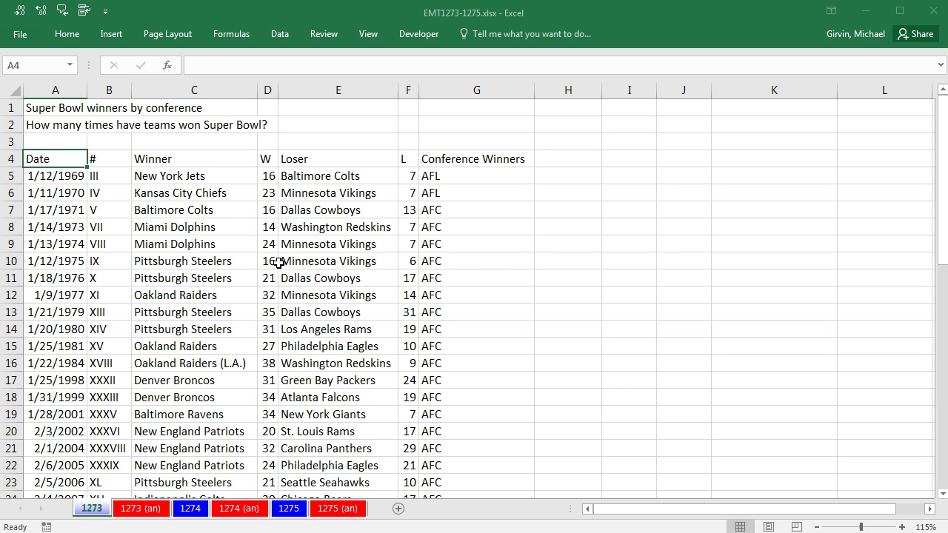
Step: Make the imported table's column headings in row 4 bold, from Date to Conference Winners
{"action": "right_click", "coordinate": [182, 193]}
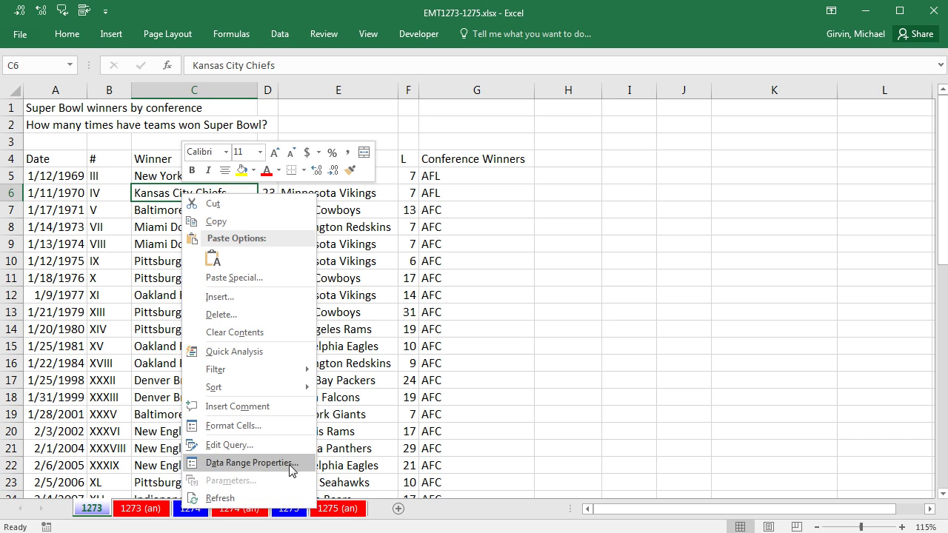
{"action": "key", "text": "Escape"}
{"action": "left_click", "coordinate": [63, 159]}
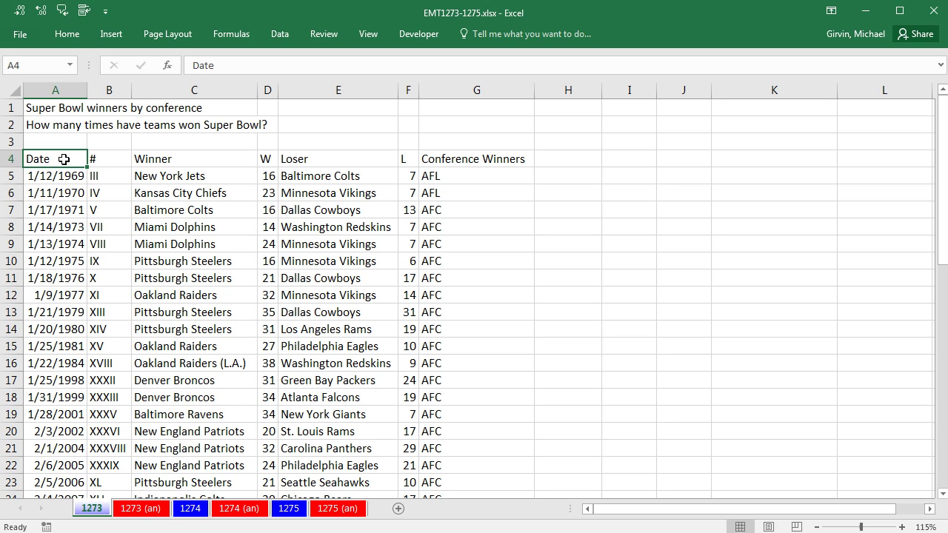
{"action": "key", "text": "ctrl+shift+Right"}
{"action": "key", "text": "ctrl+b"}
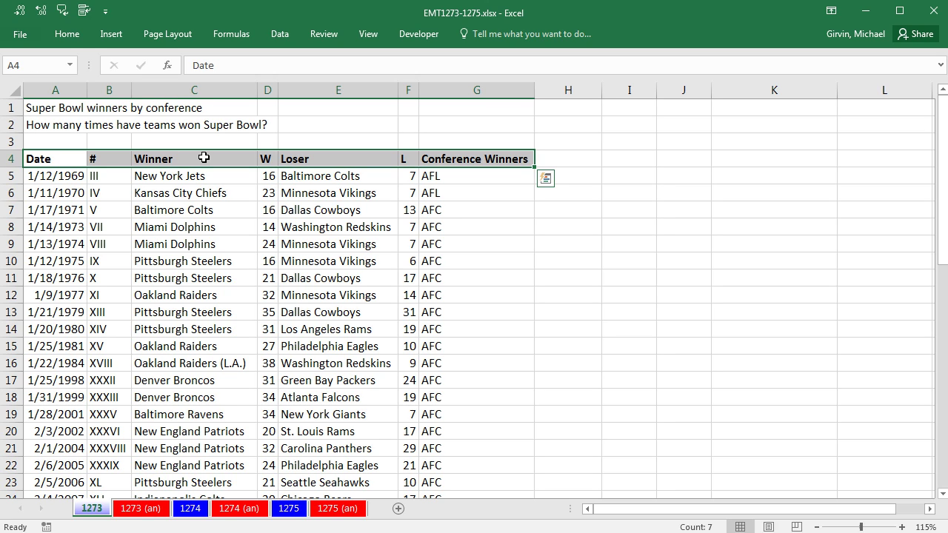
Step: Sort the imported table A to Z by the # column
{"action": "left_click", "coordinate": [462, 182]}
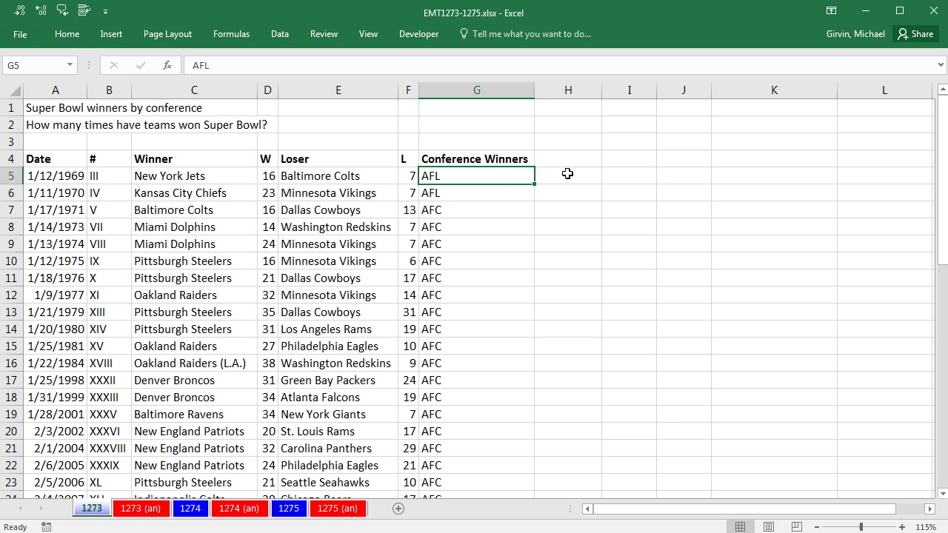
{"action": "left_click", "coordinate": [115, 176]}
{"action": "right_click", "coordinate": [115, 177]}
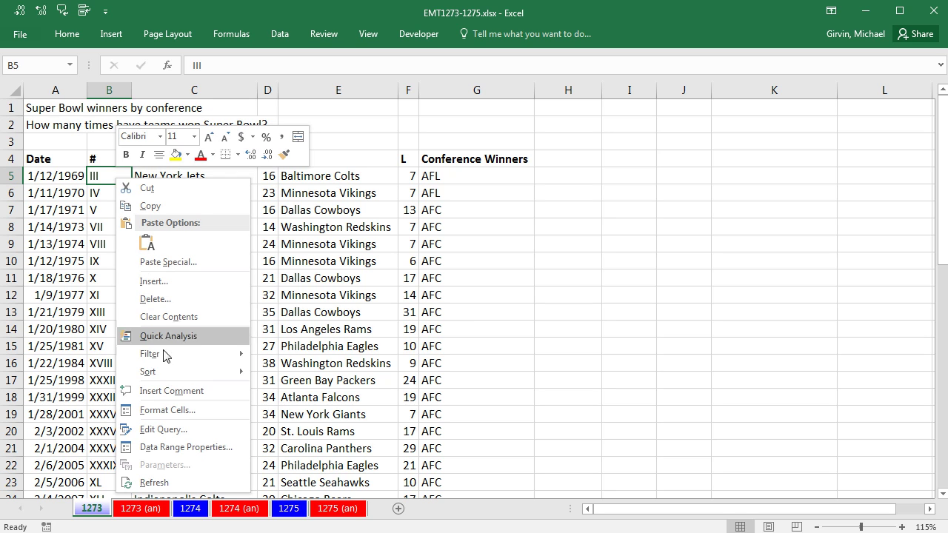
{"action": "mouse_move", "coordinate": [166, 372]}
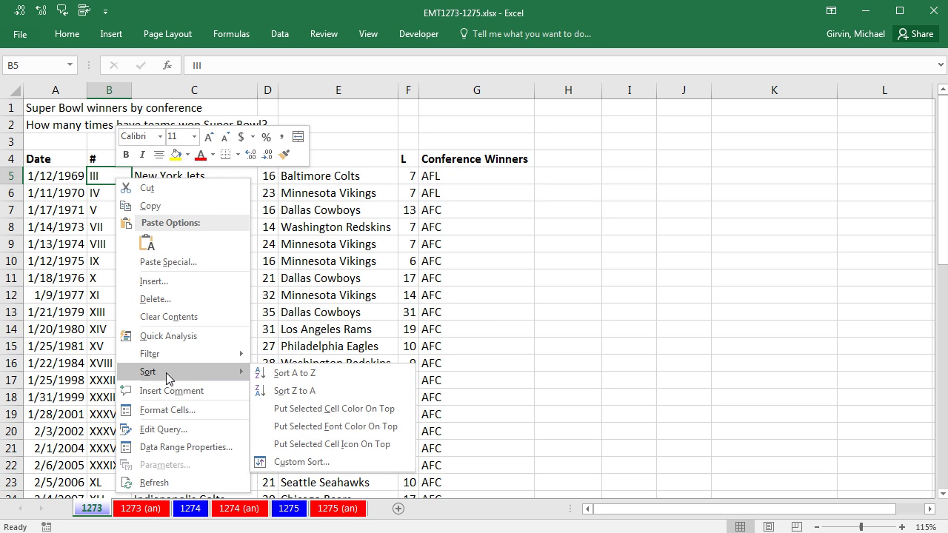
{"action": "left_click", "coordinate": [303, 379]}
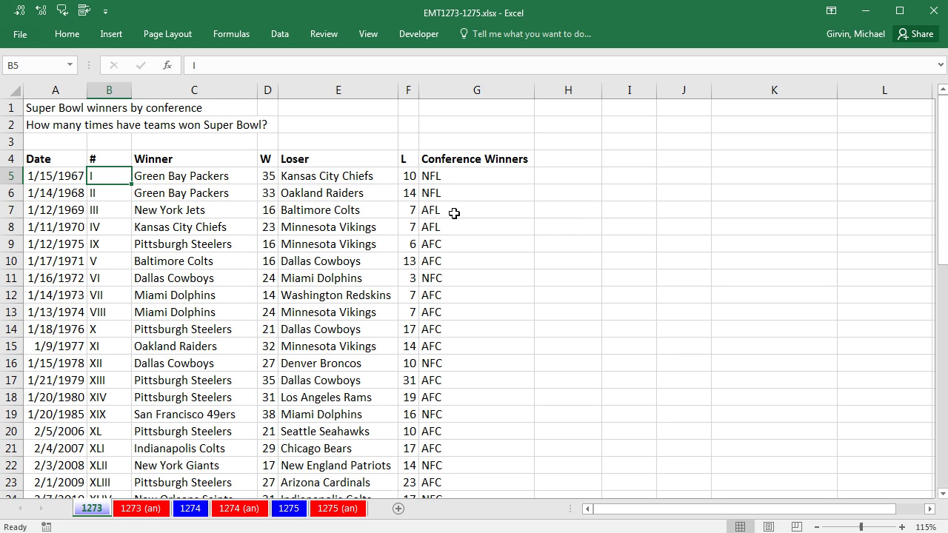
Step: Copy the Conference Winners heading into H4 and shorten the copy to "Conference"
{"action": "left_click", "coordinate": [520, 164]}
{"action": "key", "text": "ctrl+c"}
{"action": "left_click", "coordinate": [571, 160]}
{"action": "key", "text": "ctrl+v"}
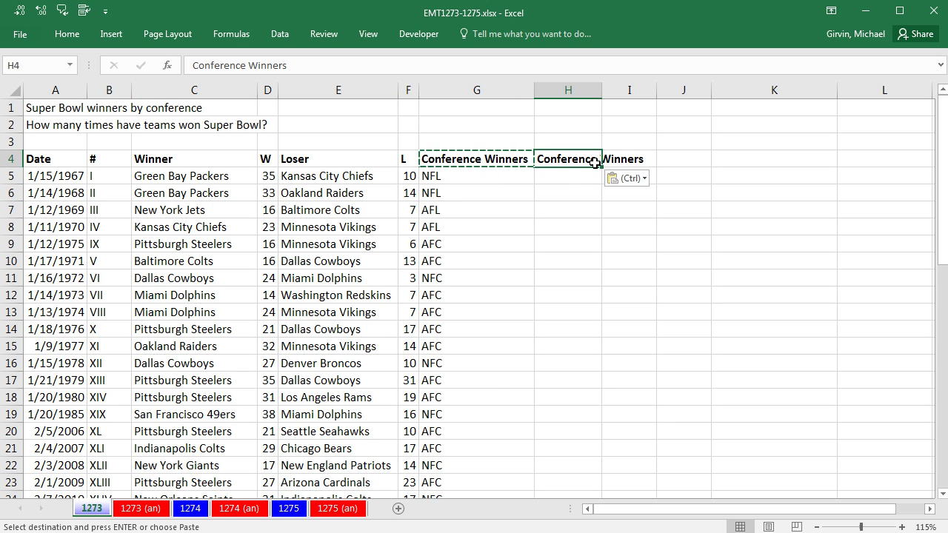
{"action": "double_click", "coordinate": [594, 162]}
{"action": "left_click_drag", "start_coordinate": [600, 162], "coordinate": [688, 175]}
{"action": "key", "text": "Delete"}
{"action": "key", "text": "Return"}
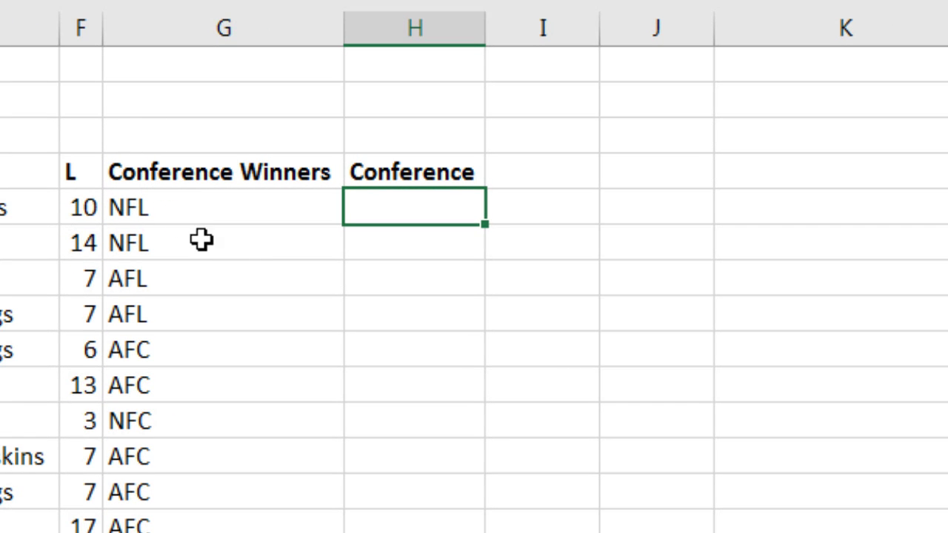
Step: Enter the formula =LEFT(G5,2)&"C" in cell H5, keeping that cell selected
{"action": "type", "text": "=l"}
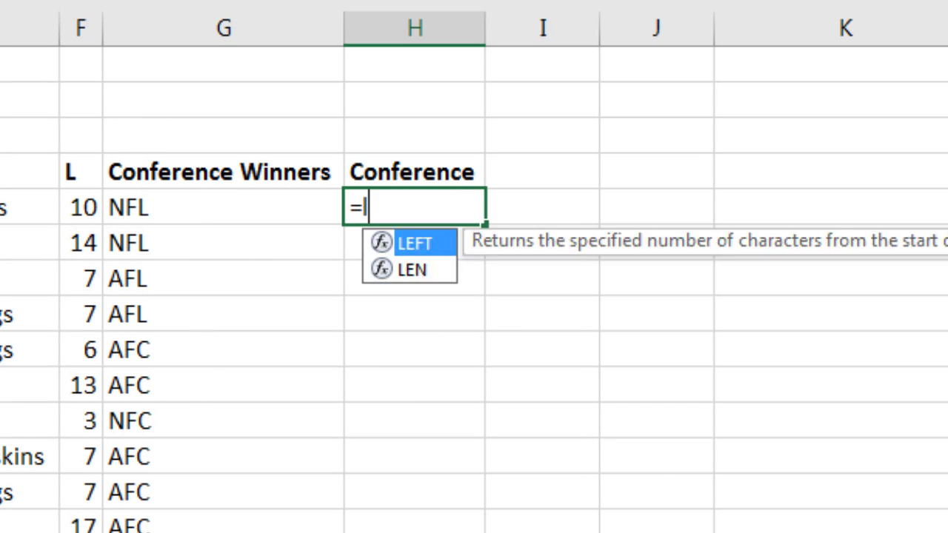
{"action": "type", "text": "eft("}
{"action": "left_click", "coordinate": [222, 208]}
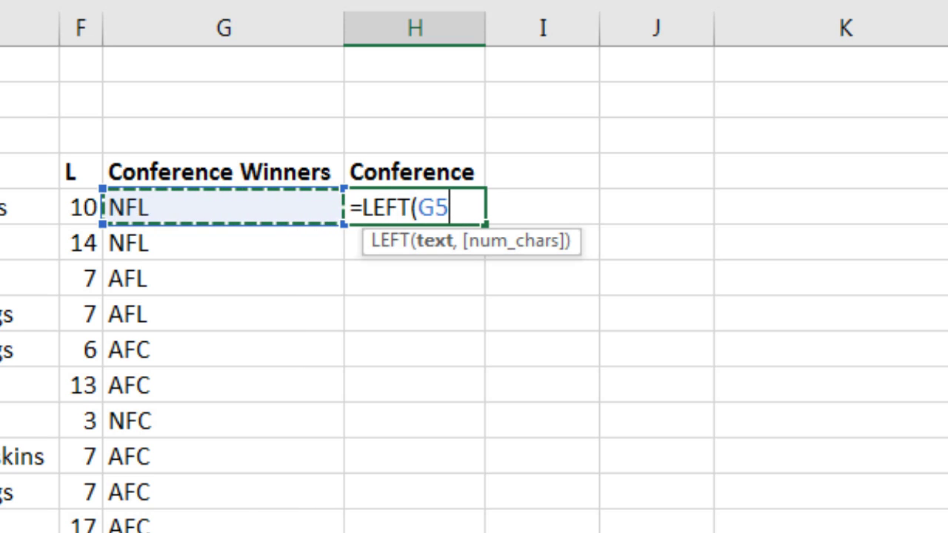
{"action": "type", "text": ",2)"}
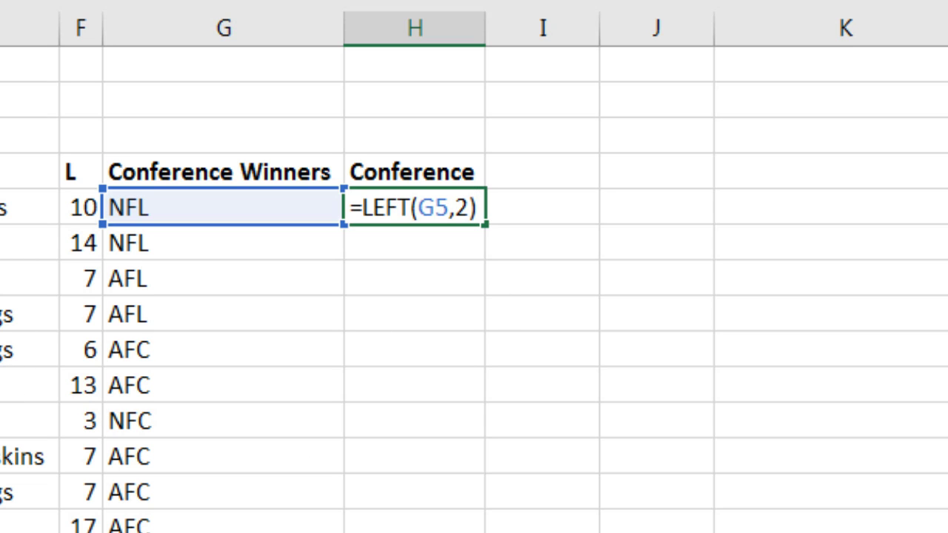
{"action": "type", "text": "&\"C\""}
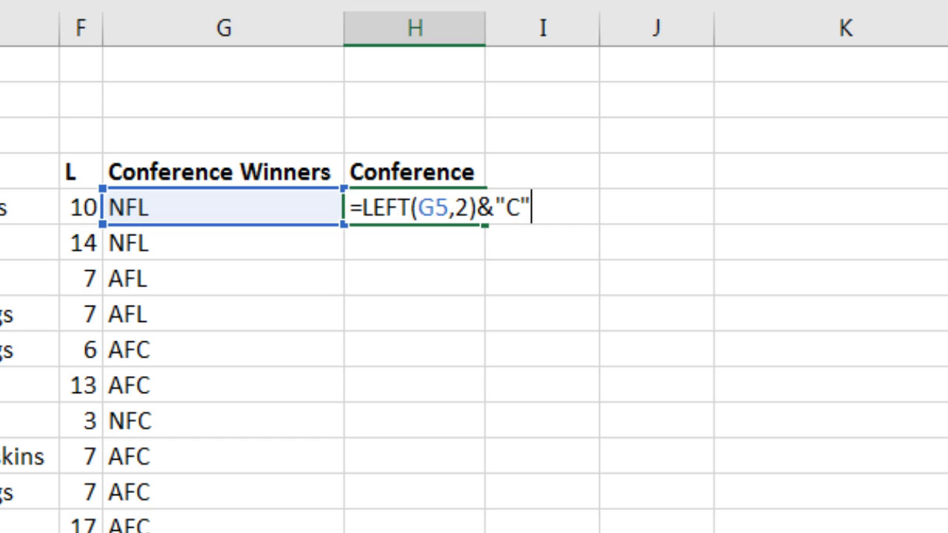
{"action": "key", "text": "ctrl+Return"}
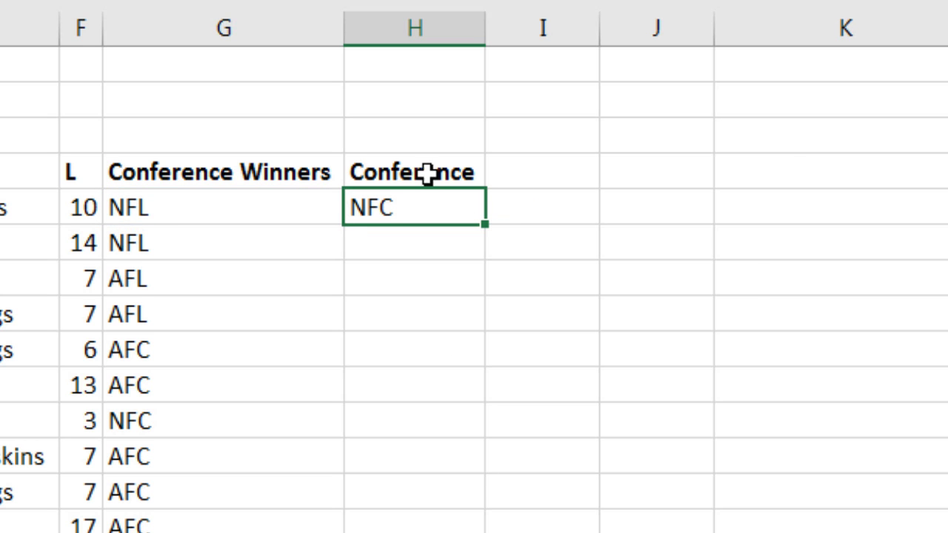
Step: Fill cell H5 with the recently used light green and copy its formula down the Conference column to the table's end
{"action": "right_click", "coordinate": [436, 208]}
{"action": "left_click", "coordinate": [588, 165]}
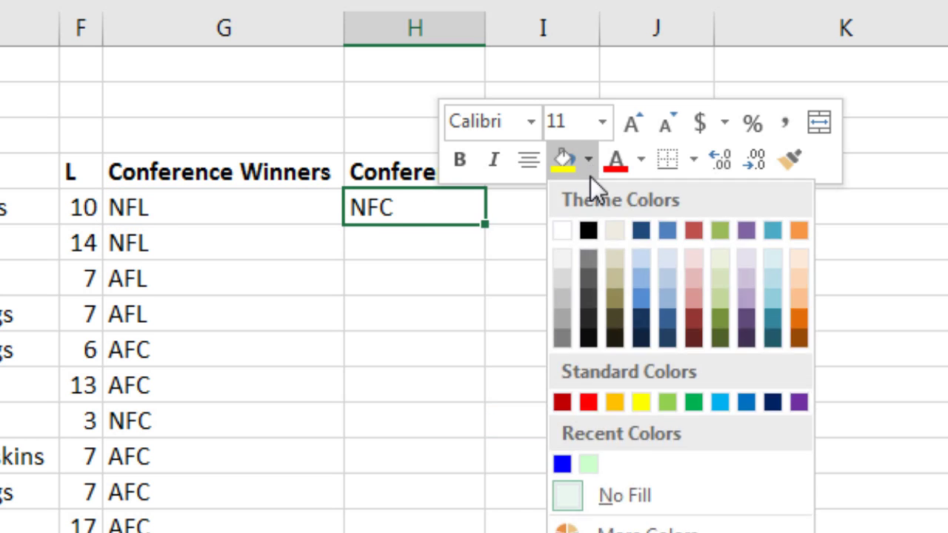
{"action": "left_click", "coordinate": [589, 462]}
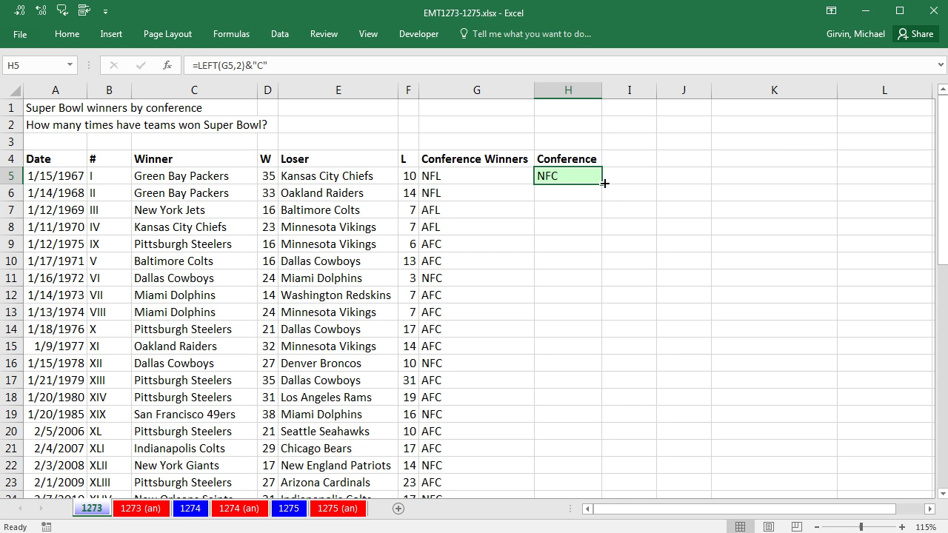
{"action": "double_click", "coordinate": [604, 183]}
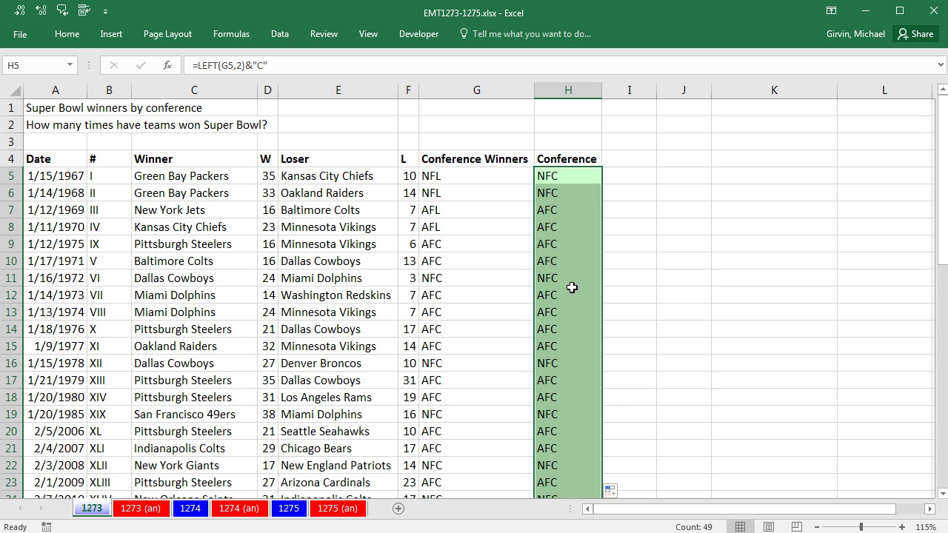
Step: Create a PivotTable from the Super Bowl table A4:H53, placed on the existing worksheet at cell K4
{"action": "left_click", "coordinate": [303, 194]}
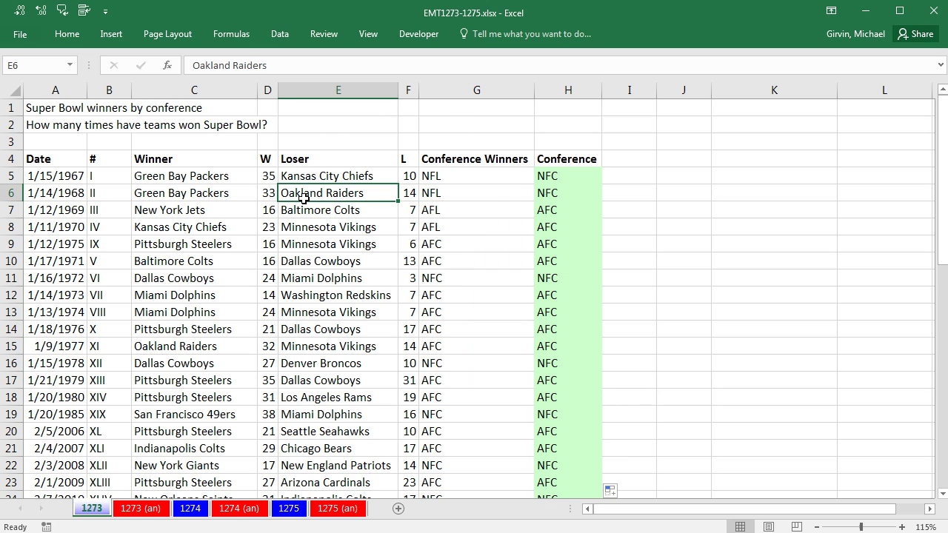
{"action": "left_click", "coordinate": [109, 34]}
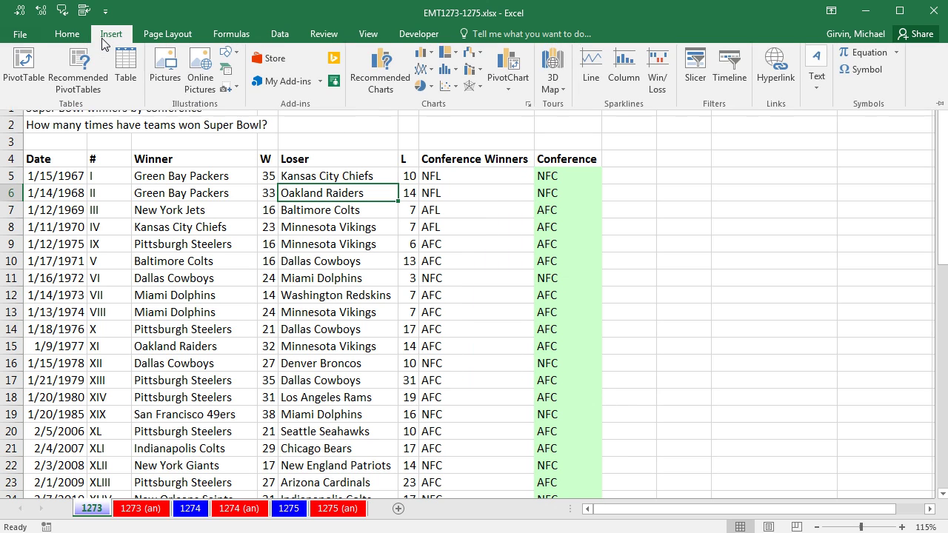
{"action": "left_click", "coordinate": [295, 329]}
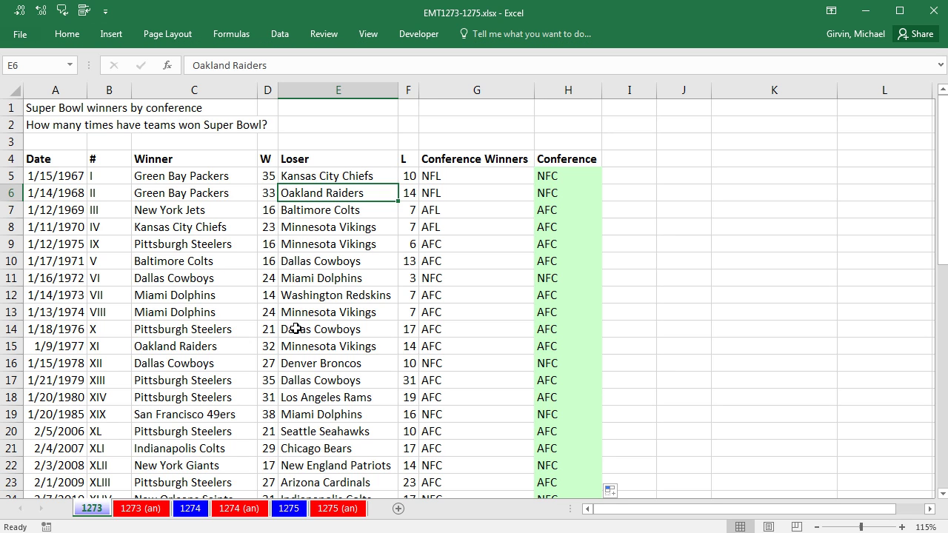
{"action": "key", "text": "alt"}
{"action": "key", "text": "n"}
{"action": "key", "text": "v"}
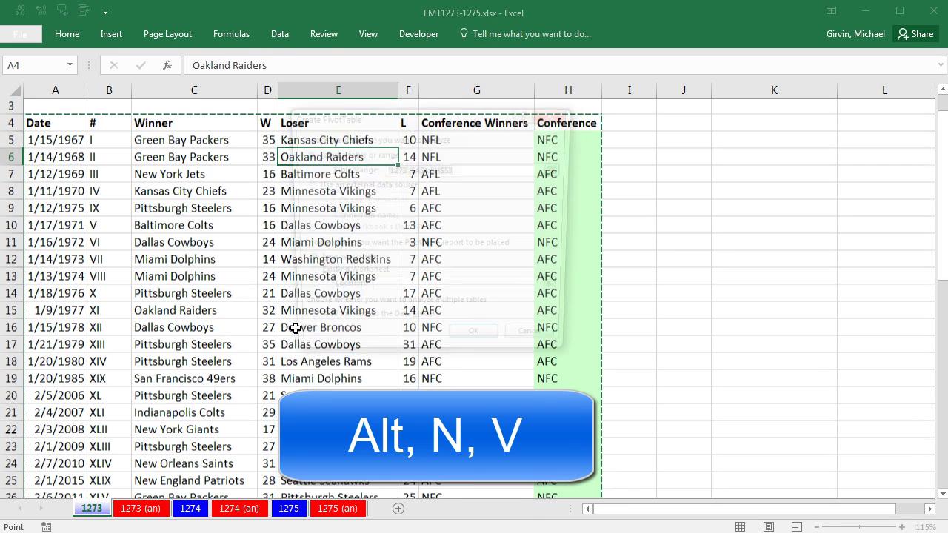
{"action": "left_click", "coordinate": [320, 279]}
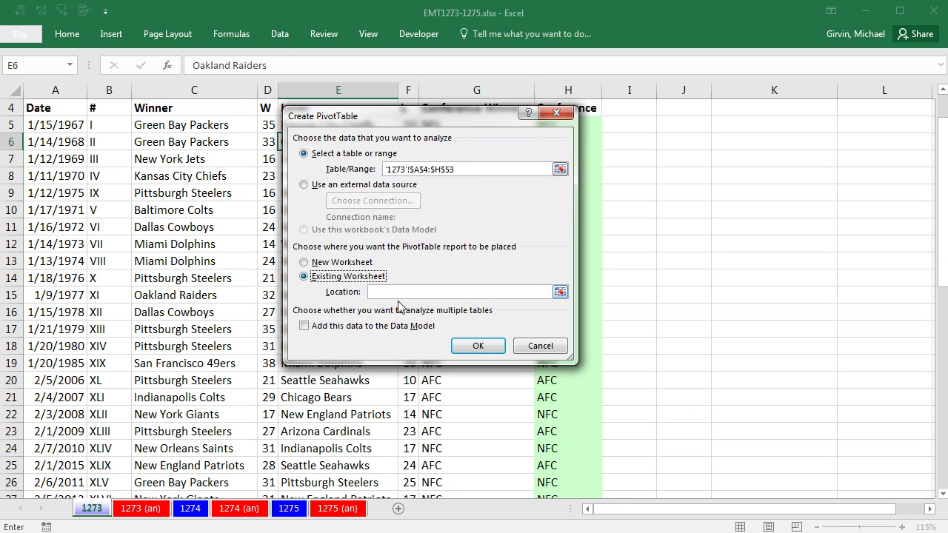
{"action": "scroll", "coordinate": [777, 151], "scroll_direction": "up", "scroll_amount": 1}
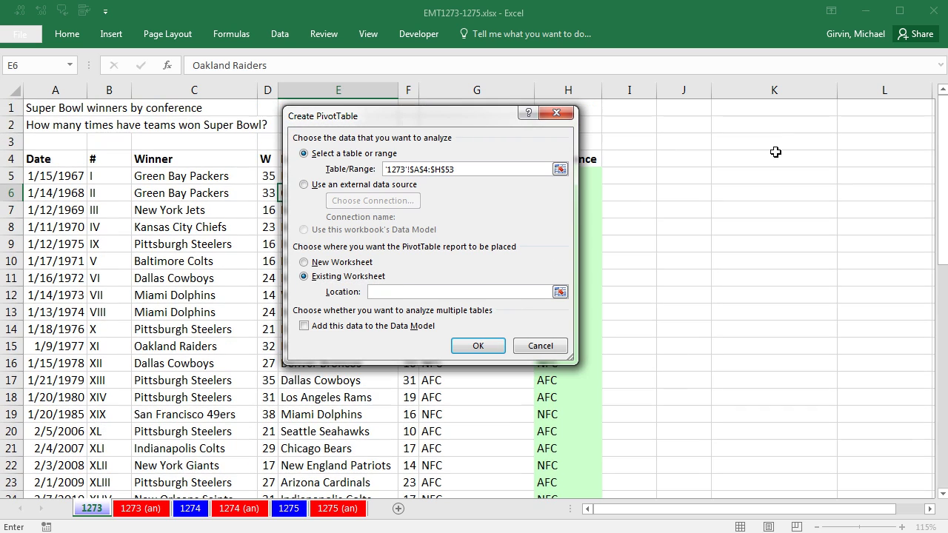
{"action": "left_click", "coordinate": [733, 127]}
{"action": "left_click", "coordinate": [748, 155]}
{"action": "left_click", "coordinate": [493, 470]}
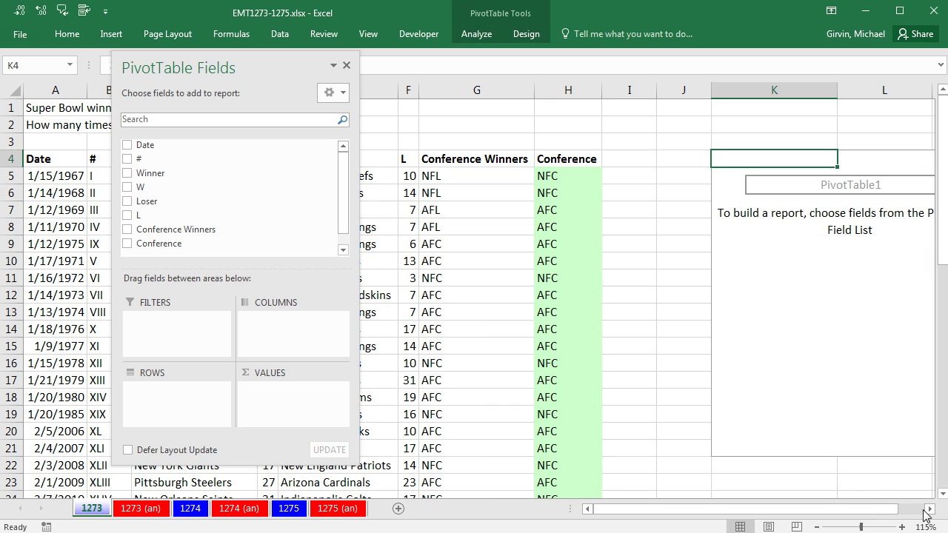
Step: Add the Winner field to both the Rows and Values areas of the PivotTable at K4 to count wins per team
{"action": "left_click_drag", "start_coordinate": [281, 72], "coordinate": [686, 154]}
{"action": "left_click", "coordinate": [929, 509]}
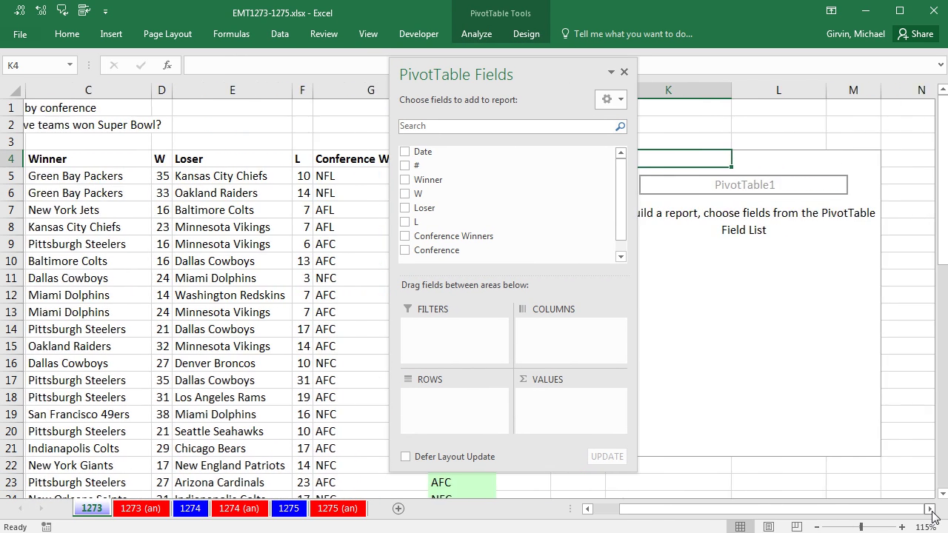
{"action": "left_click", "coordinate": [929, 509]}
{"action": "left_click", "coordinate": [930, 509]}
{"action": "left_click", "coordinate": [930, 509]}
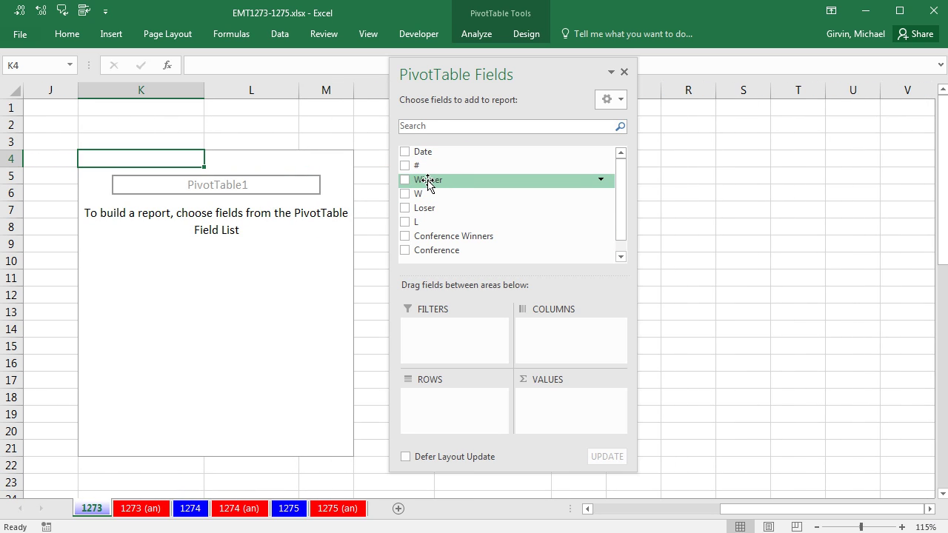
{"action": "left_click_drag", "start_coordinate": [424, 183], "coordinate": [459, 416]}
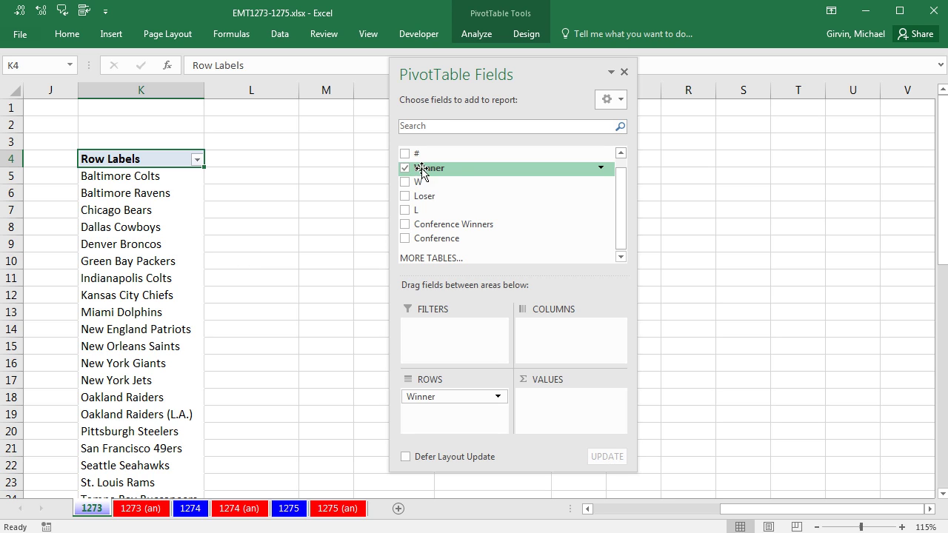
{"action": "left_click_drag", "start_coordinate": [419, 172], "coordinate": [559, 421]}
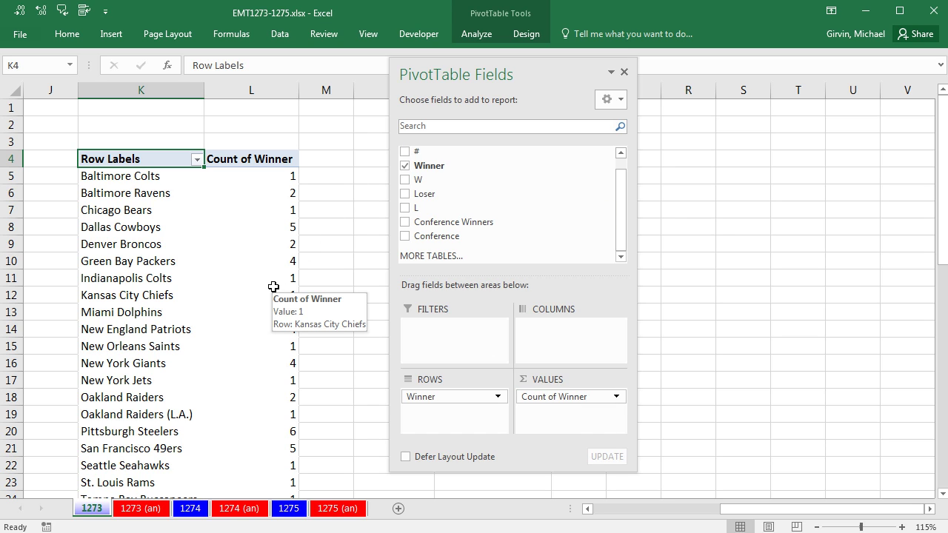
Step: Show the team wins PivotTable in tabular form
{"action": "left_click", "coordinate": [526, 34]}
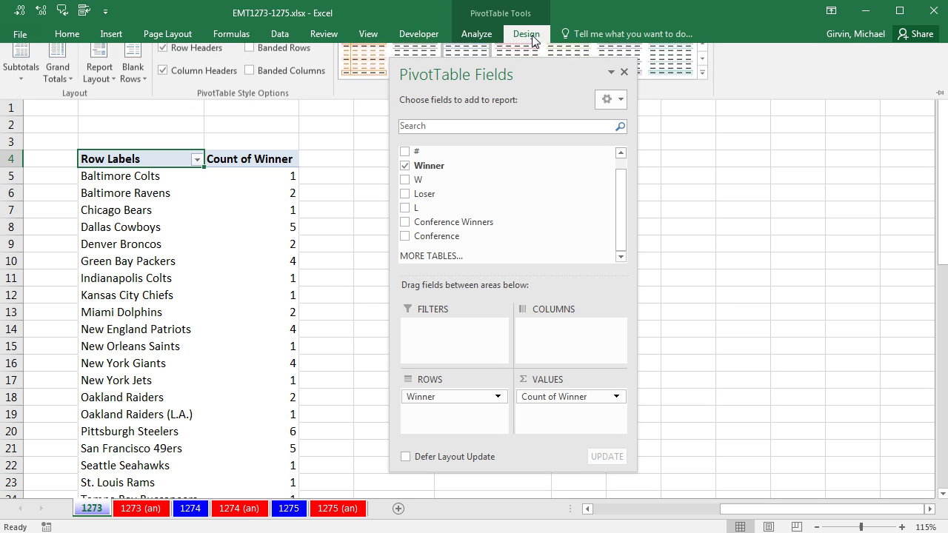
{"action": "left_click", "coordinate": [99, 68]}
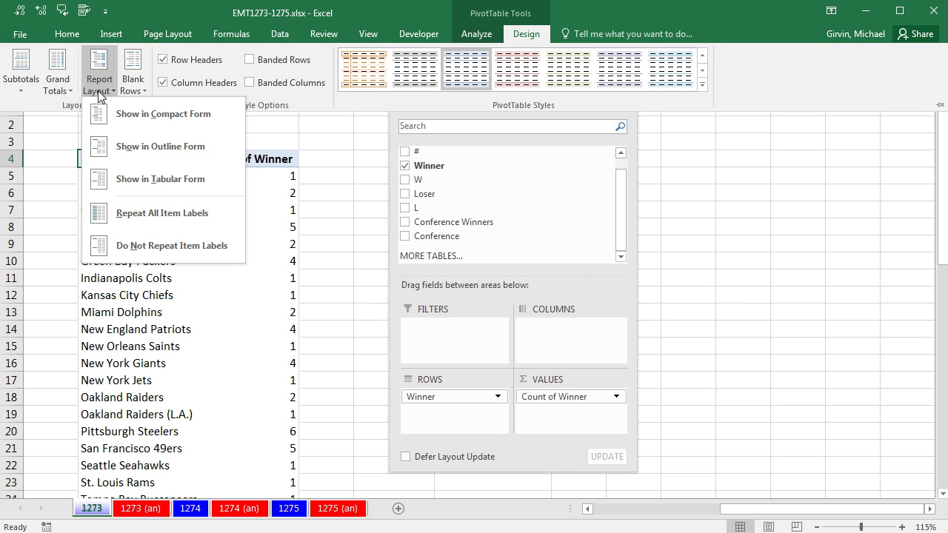
{"action": "left_click", "coordinate": [133, 180]}
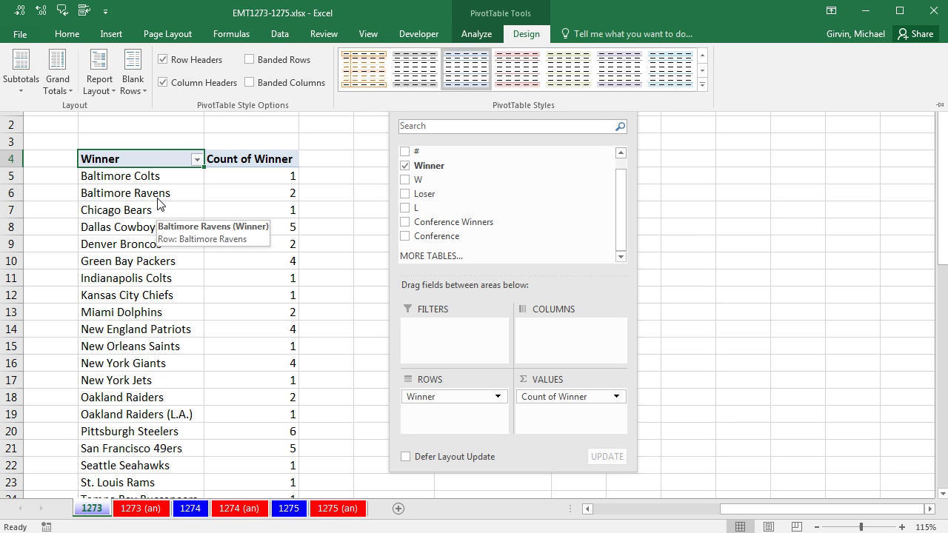
Step: Sort the Winner field of the PivotTable in descending order by Count of Winner
{"action": "left_click", "coordinate": [197, 162]}
{"action": "left_click", "coordinate": [196, 160]}
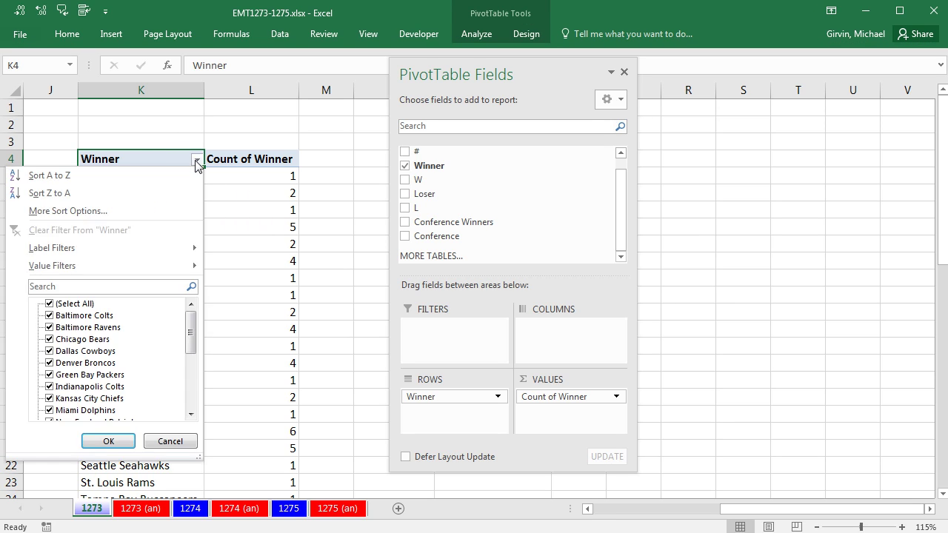
{"action": "left_click", "coordinate": [129, 212]}
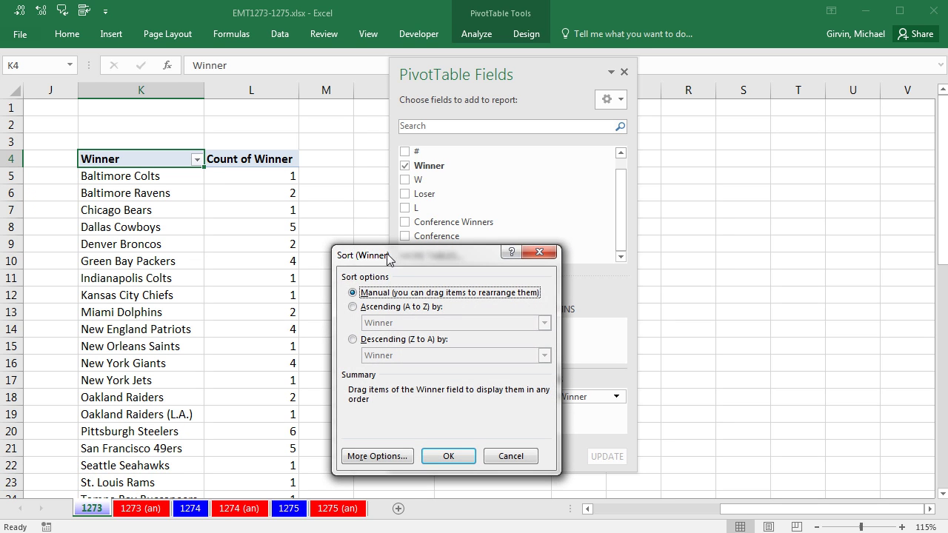
{"action": "left_click_drag", "start_coordinate": [390, 255], "coordinate": [371, 159]}
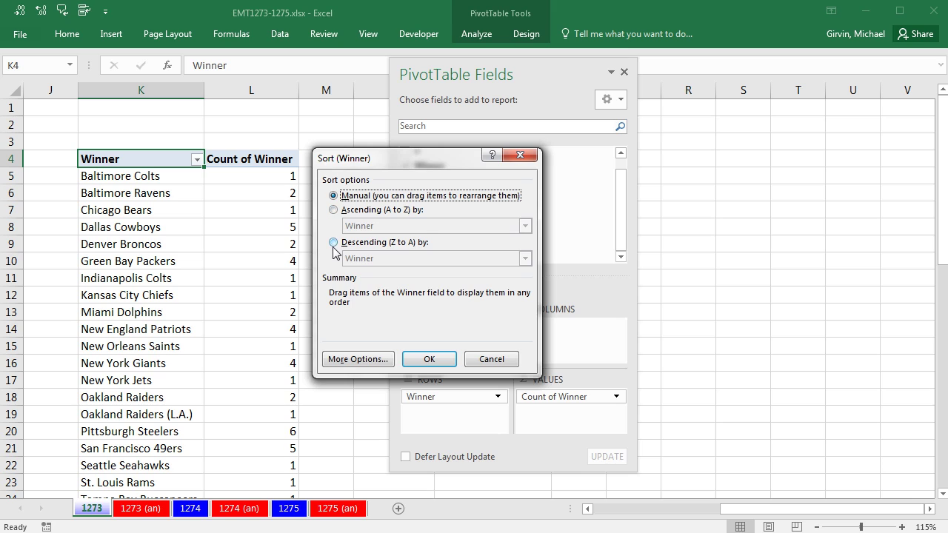
{"action": "left_click", "coordinate": [333, 244]}
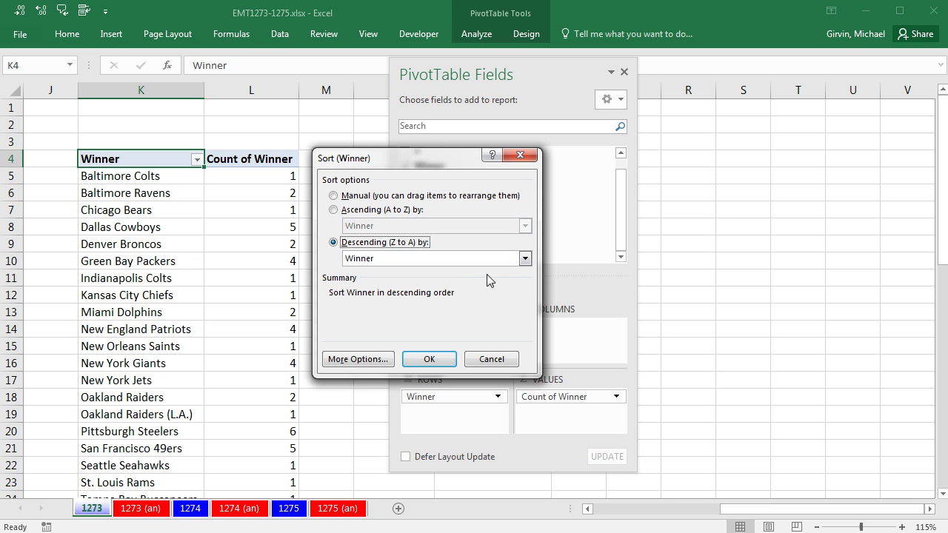
{"action": "left_click", "coordinate": [523, 264]}
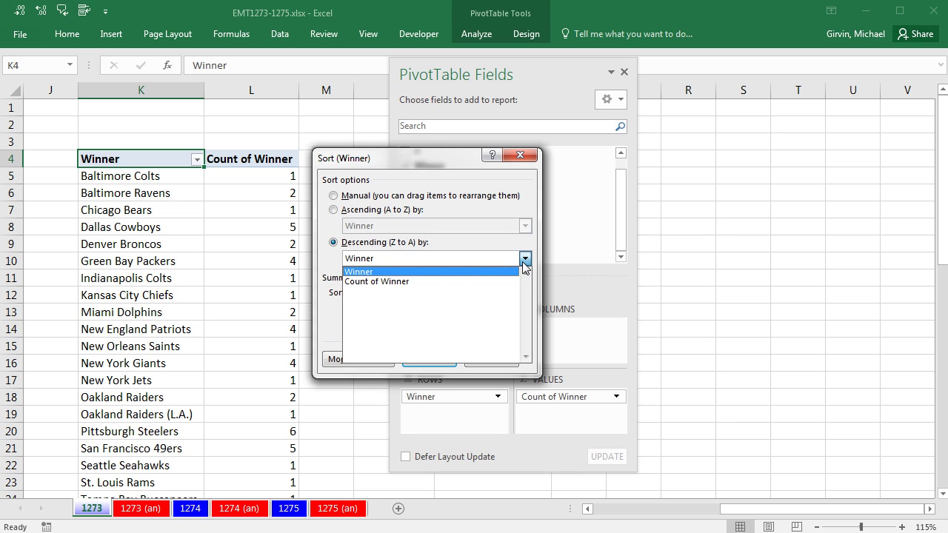
{"action": "left_click", "coordinate": [398, 288]}
{"action": "left_click", "coordinate": [443, 362]}
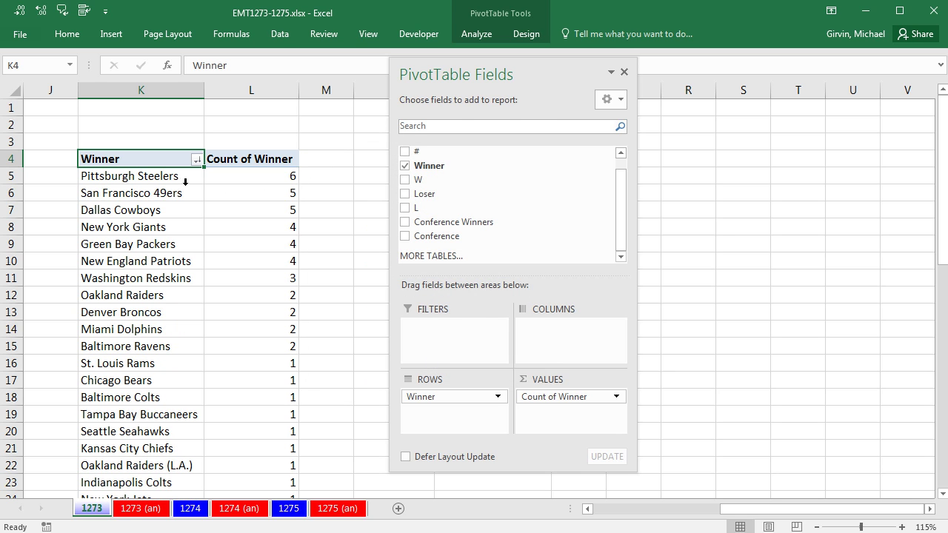
{"action": "left_click", "coordinate": [240, 177]}
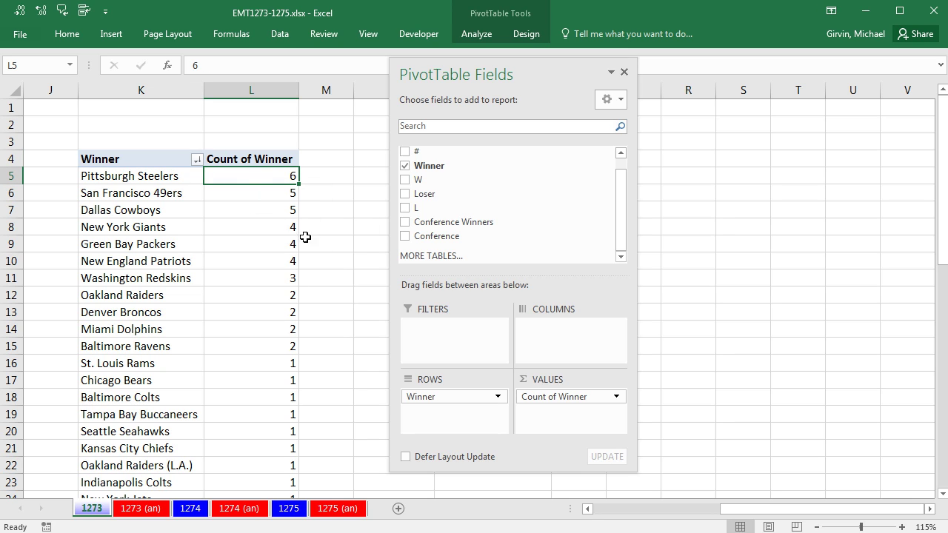
{"action": "mouse_move", "coordinate": [269, 365]}
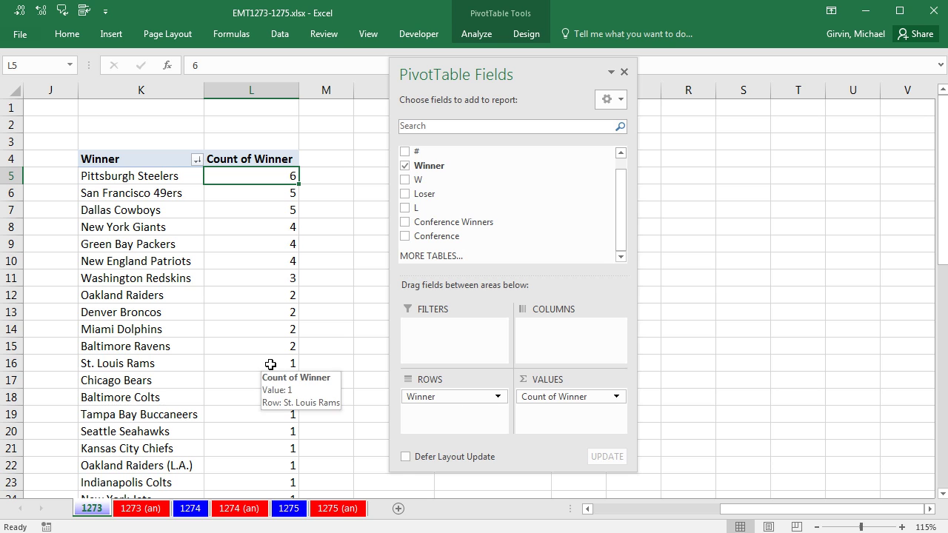
Step: Create a second PivotTable from the Super Bowl table A4:H53, placed on the existing worksheet at cell O4
{"action": "left_click_drag", "start_coordinate": [746, 510], "coordinate": [685, 507]}
{"action": "left_click", "coordinate": [244, 191]}
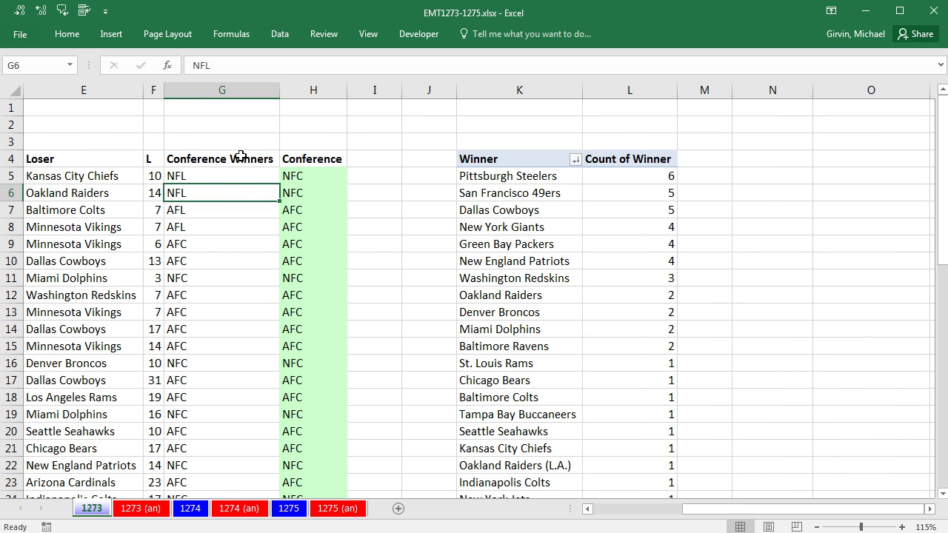
{"action": "key", "text": "alt"}
{"action": "key", "text": "n"}
{"action": "key", "text": "v"}
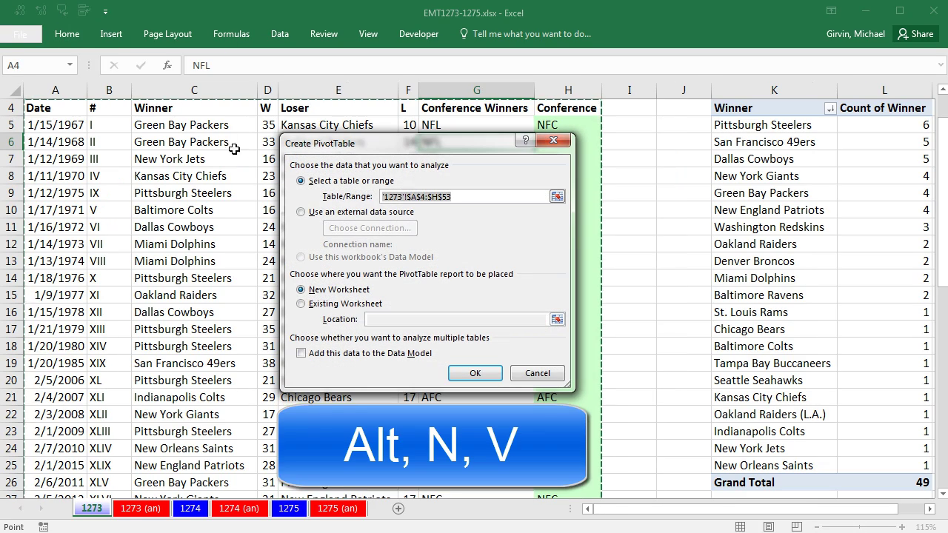
{"action": "key", "text": "alt+e"}
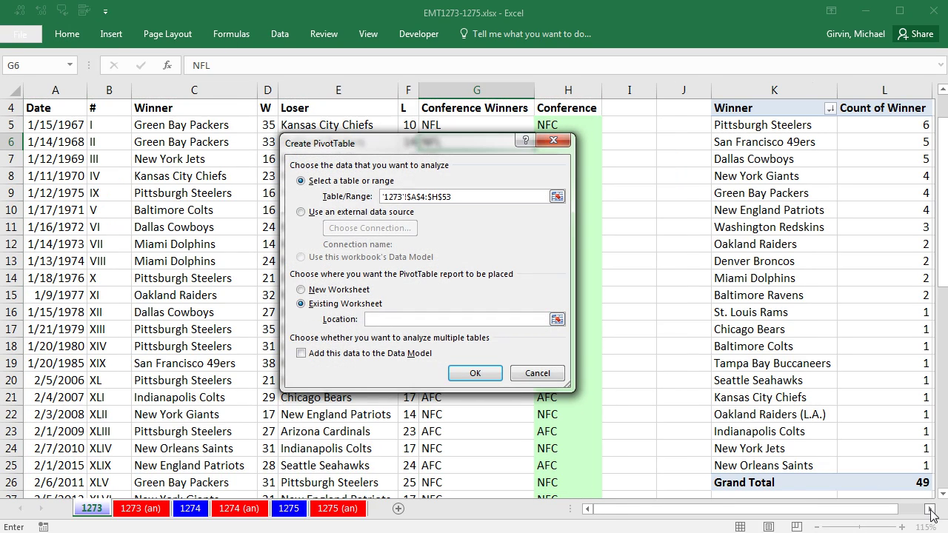
{"action": "left_click", "coordinate": [929, 508]}
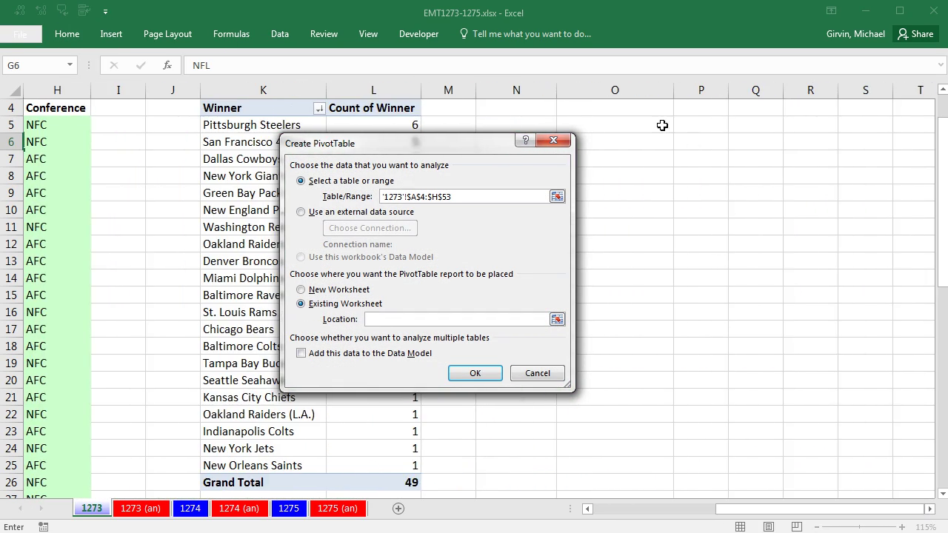
{"action": "left_click", "coordinate": [570, 107]}
{"action": "left_click", "coordinate": [484, 372]}
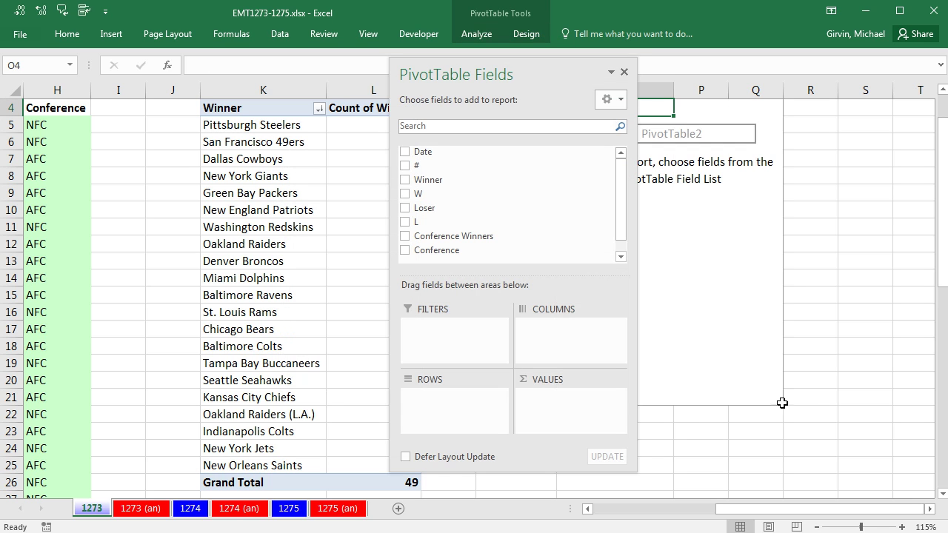
Step: Add the Conference field to both the Rows and Values areas of the PivotTable at O4
{"action": "left_click", "coordinate": [929, 509]}
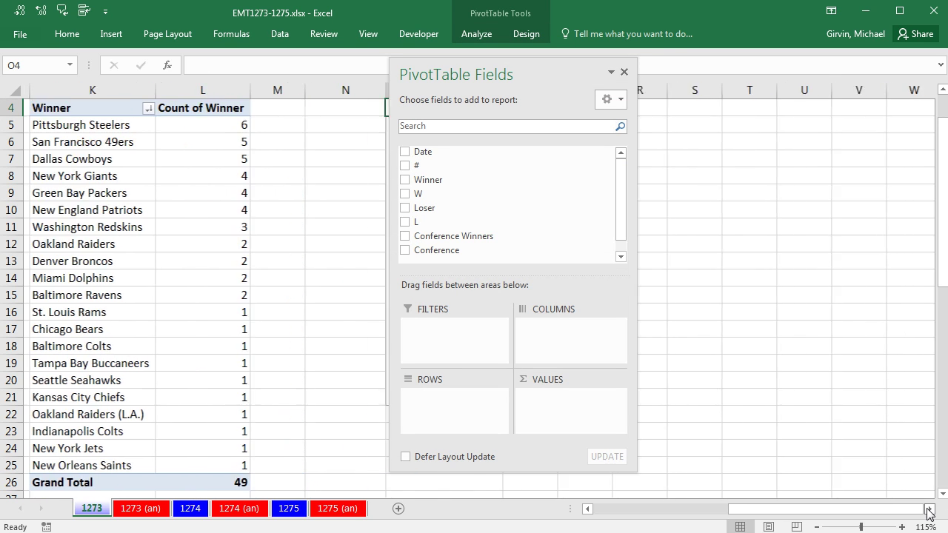
{"action": "left_click", "coordinate": [929, 509]}
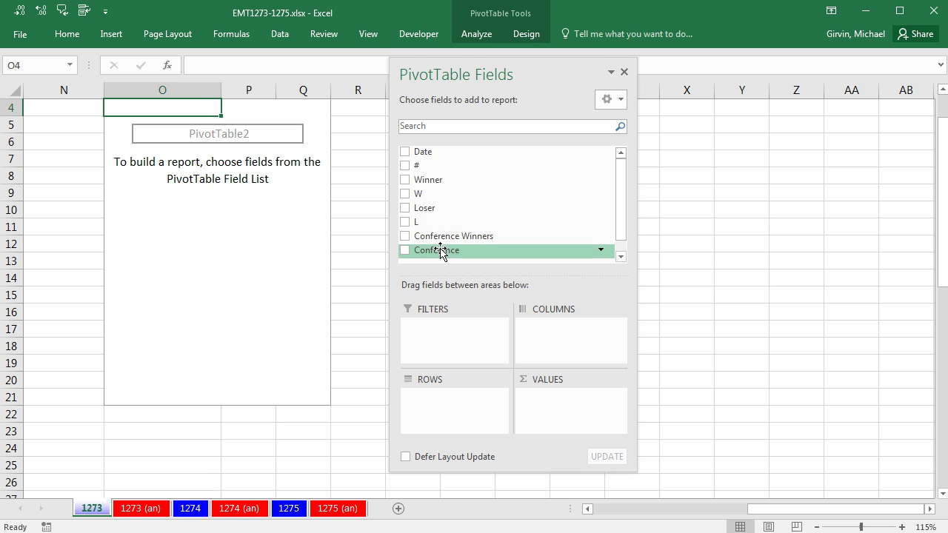
{"action": "left_click_drag", "start_coordinate": [433, 252], "coordinate": [452, 409]}
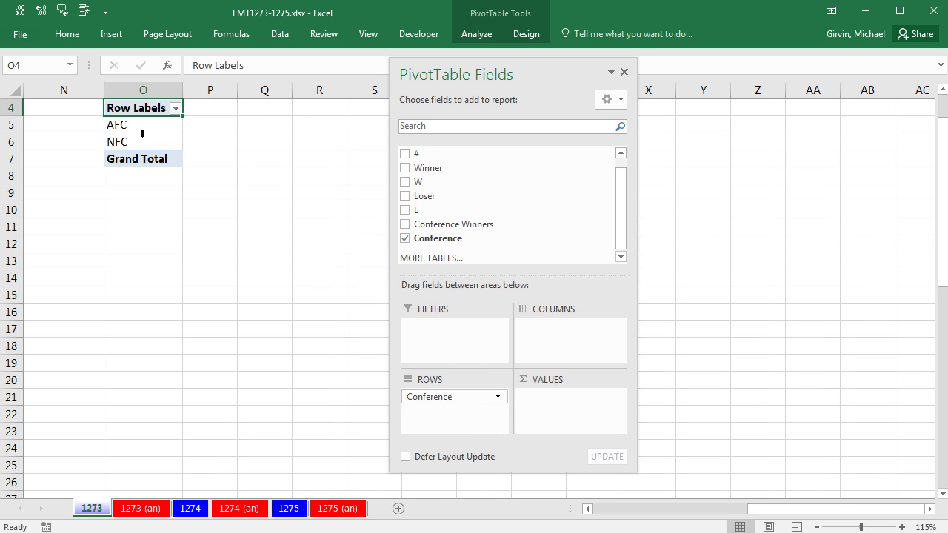
{"action": "left_click_drag", "start_coordinate": [423, 238], "coordinate": [581, 430]}
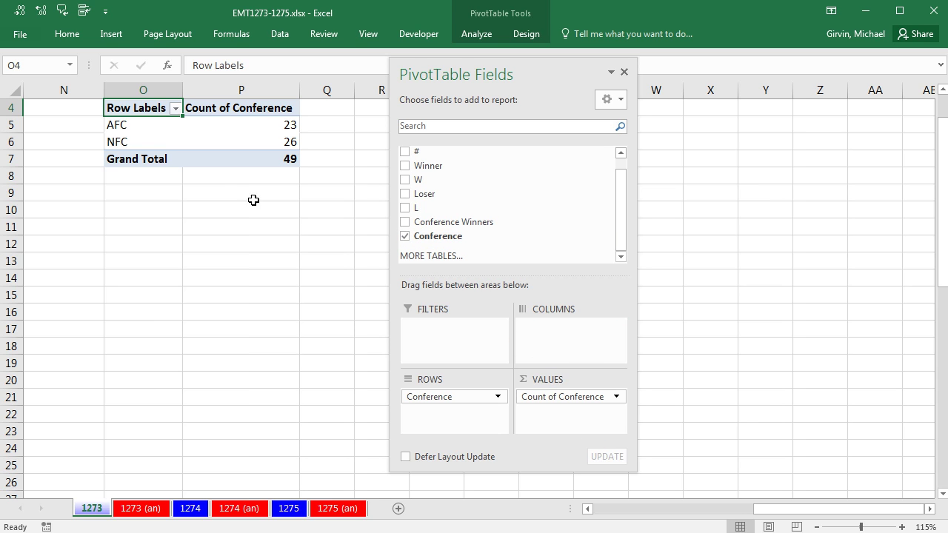
Step: Show the conference PivotTable in tabular form, with the ribbon collapsed and the field list closed
{"action": "left_click", "coordinate": [534, 34]}
{"action": "left_click", "coordinate": [102, 83]}
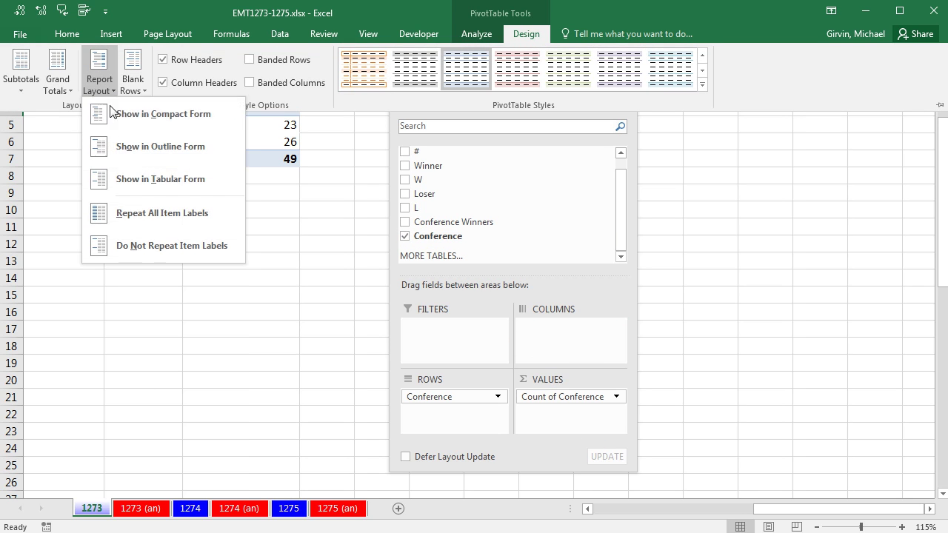
{"action": "left_click", "coordinate": [142, 183]}
{"action": "key", "text": "ctrl+F1"}
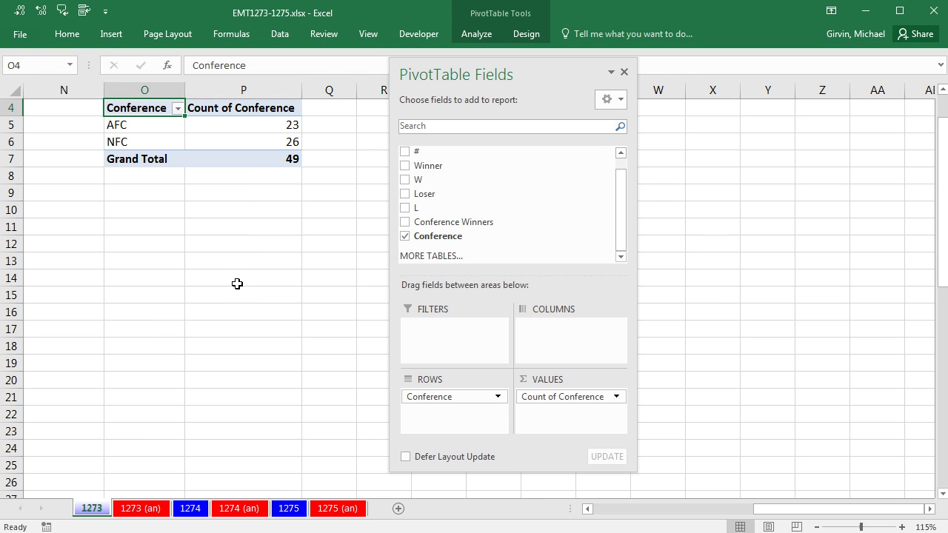
{"action": "scroll", "coordinate": [237, 283], "scroll_direction": "up", "scroll_amount": 1}
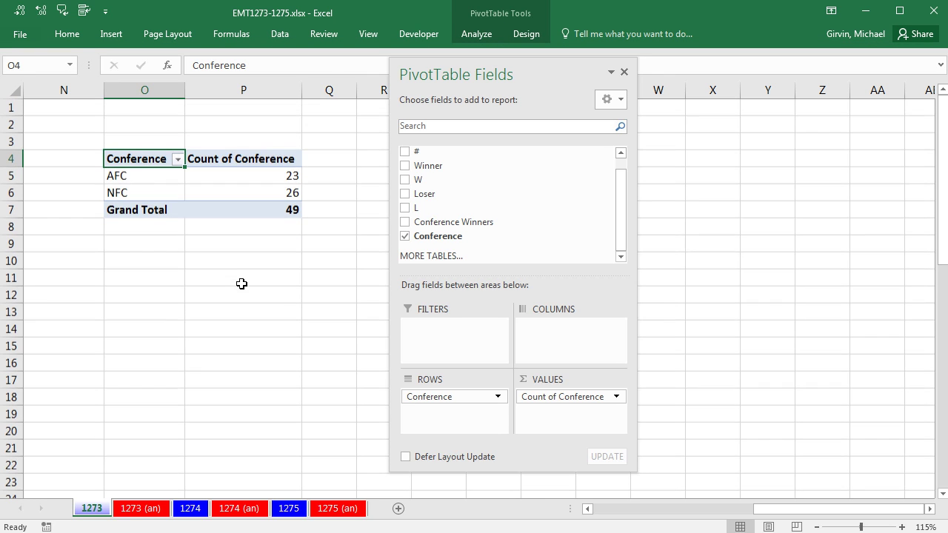
{"action": "left_click", "coordinate": [624, 74]}
{"action": "left_click_drag", "start_coordinate": [800, 510], "coordinate": [716, 502]}
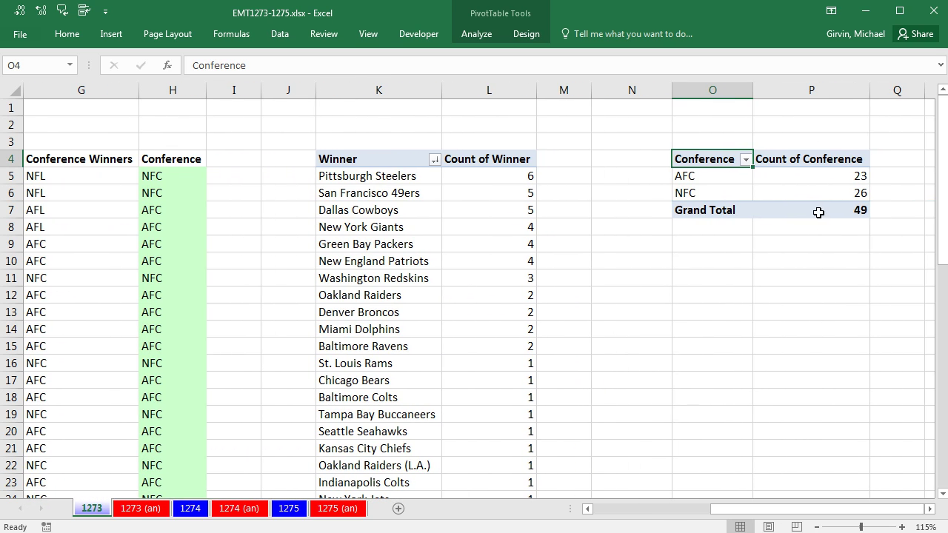